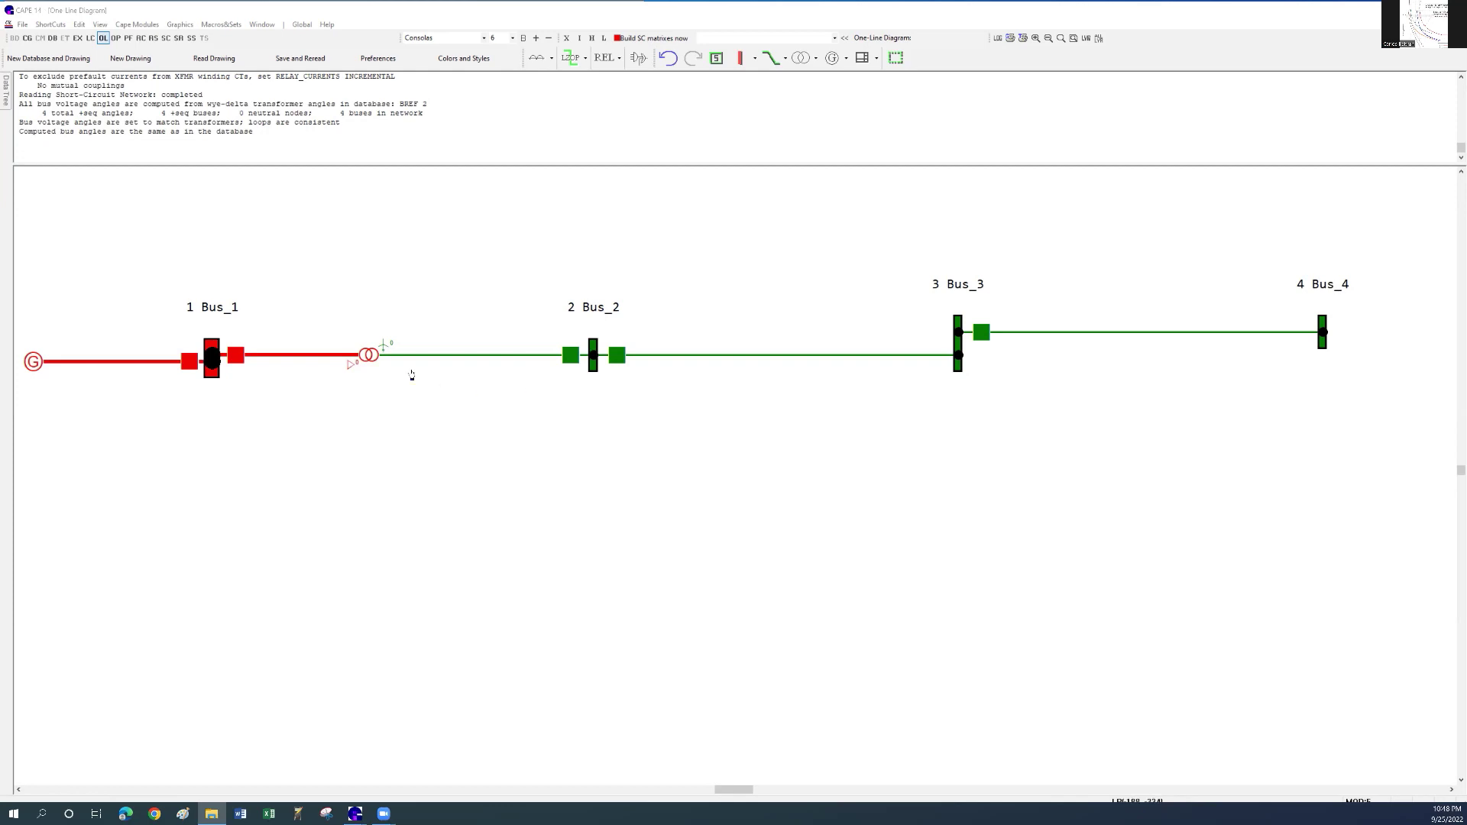
# Set the implicit angle of the Bus_1–Bus_2 transformer's S (Wye) winding to -30, save the record and rebuild the network model.
pyautogui.doubleClick(373, 357)
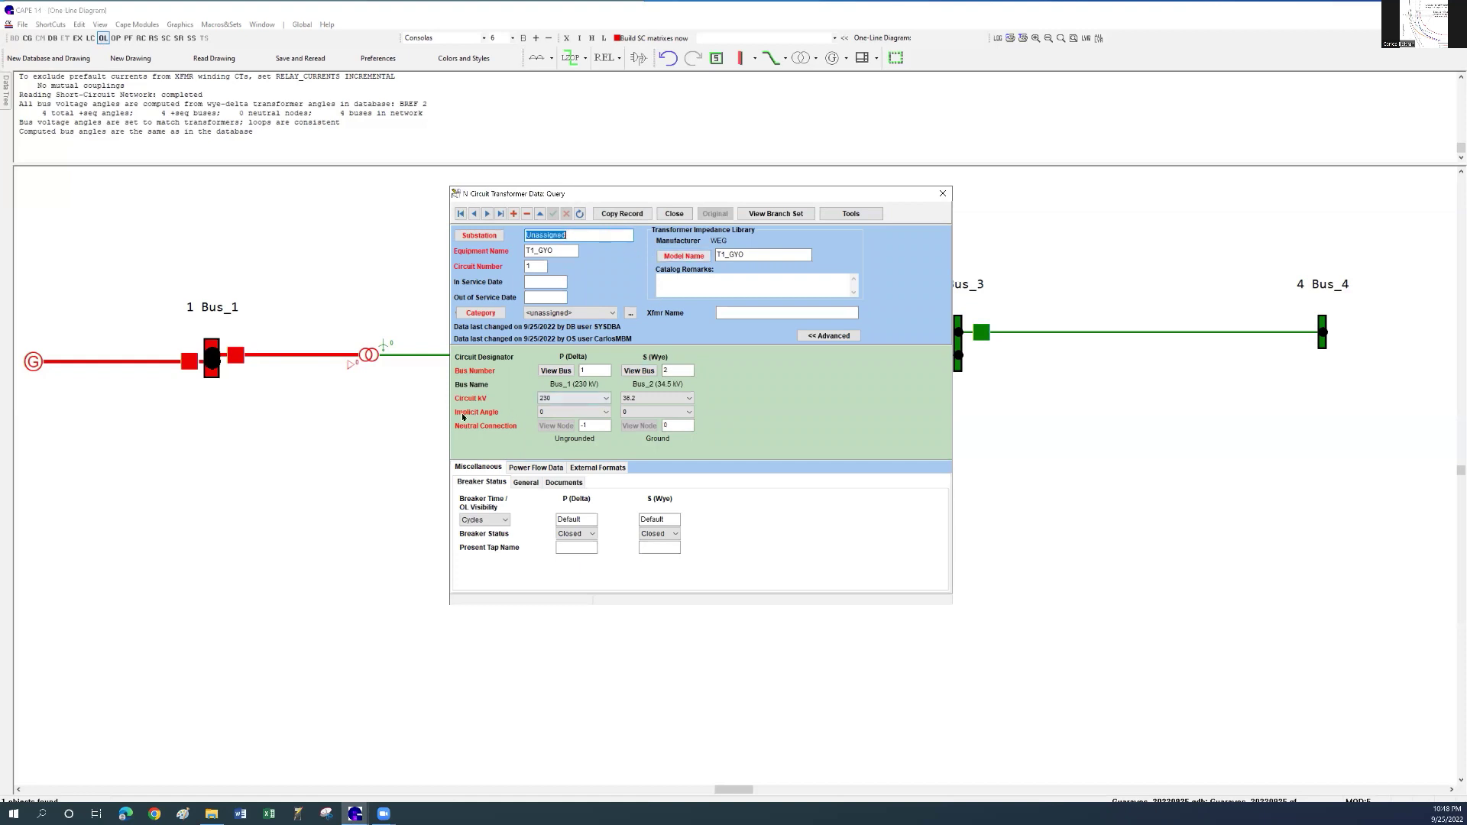
pyautogui.click(688, 415)
pyautogui.scroll(-2, 687, 449)
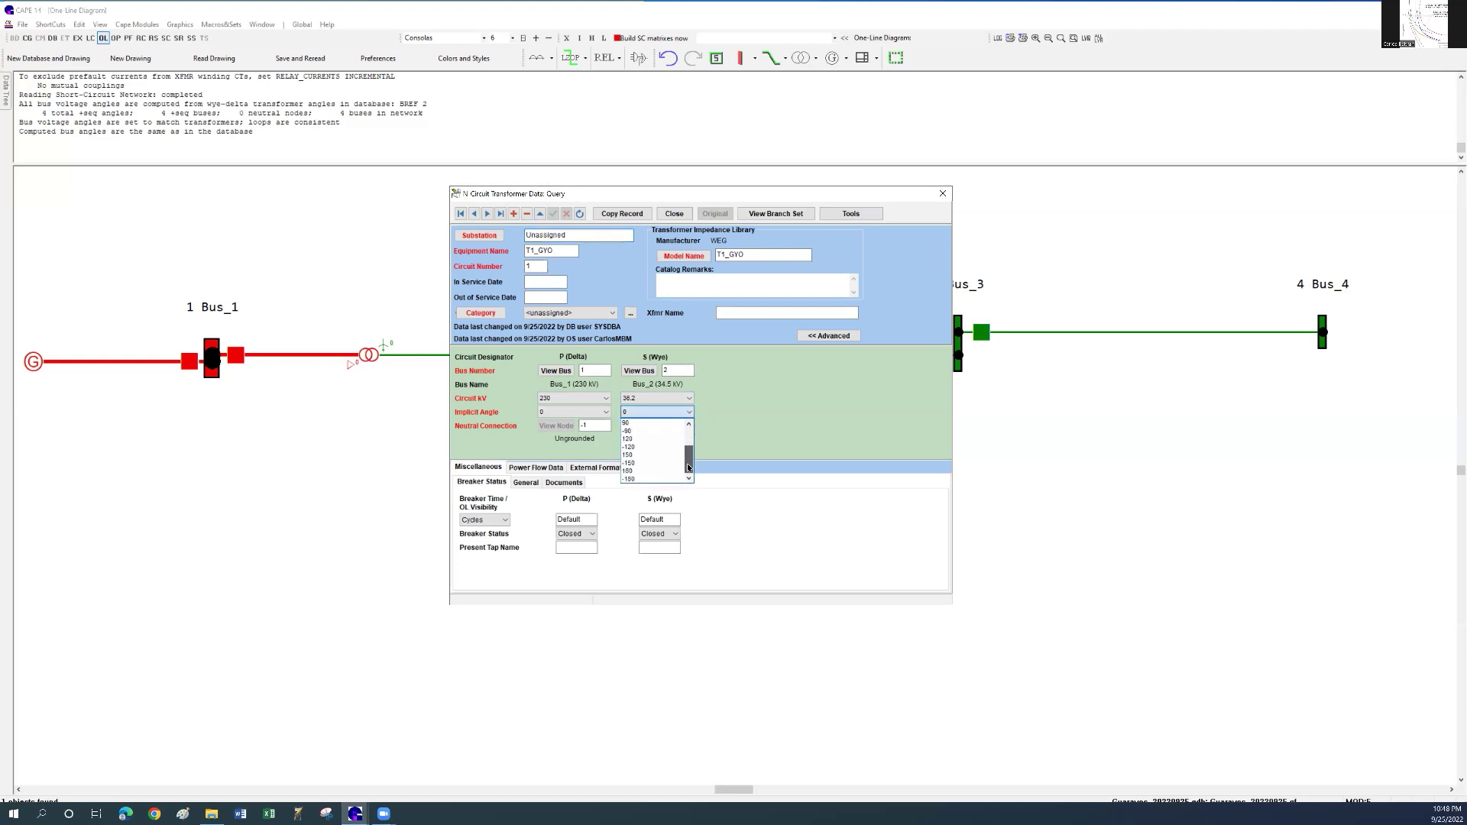
pyautogui.scroll(2, 687, 449)
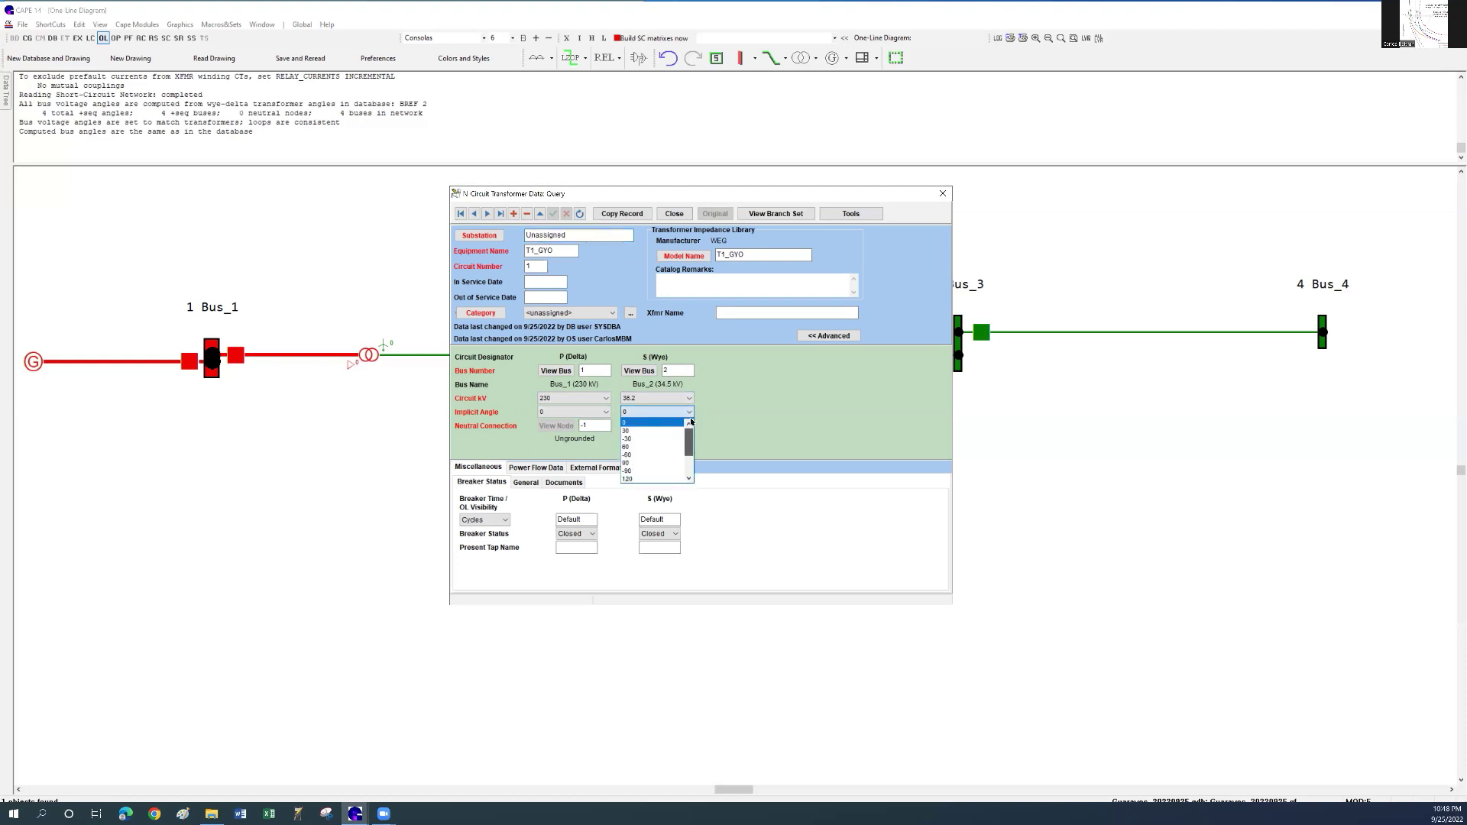
pyautogui.click(653, 439)
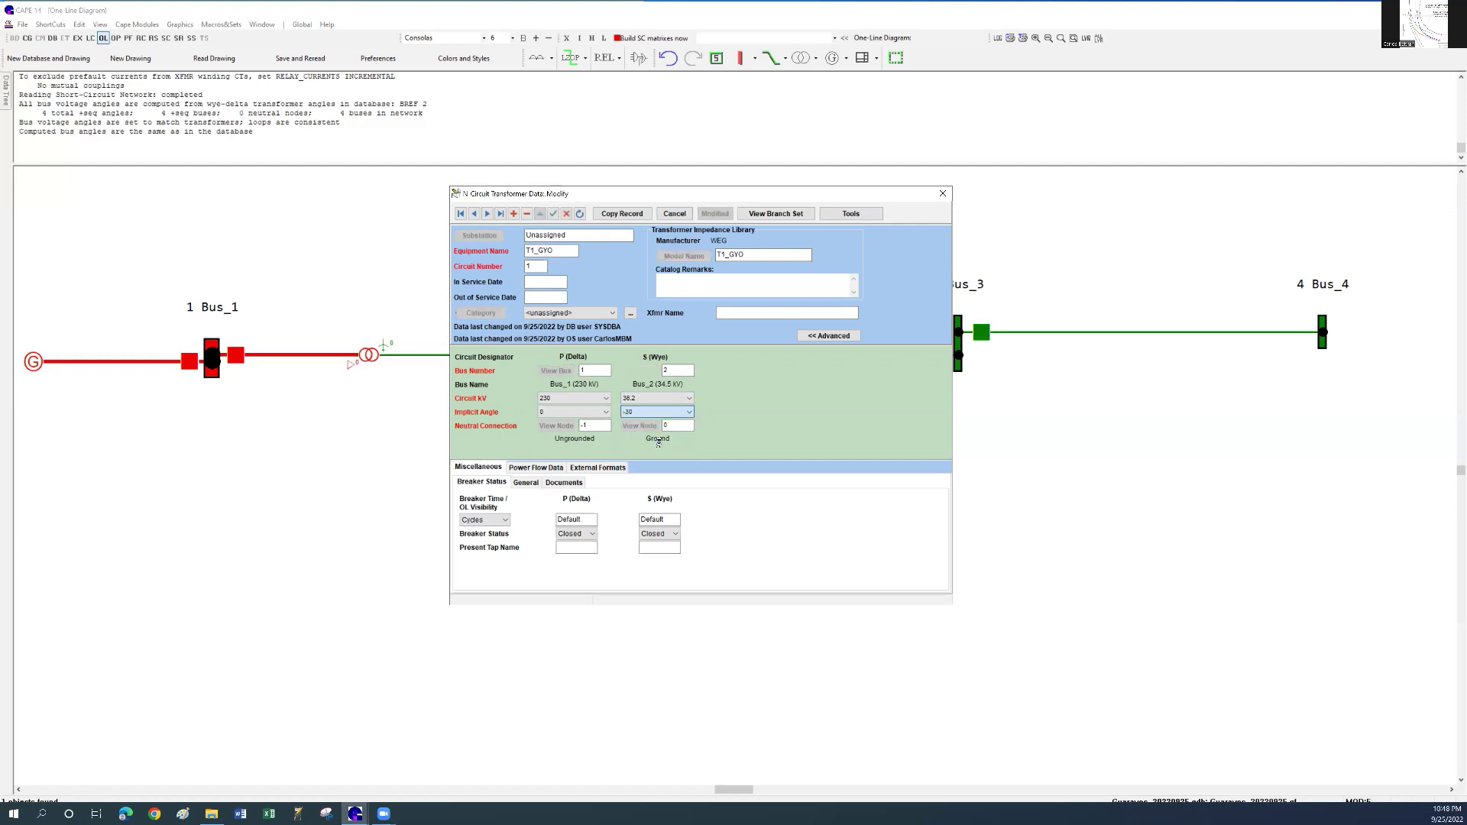
pyautogui.click(496, 215)
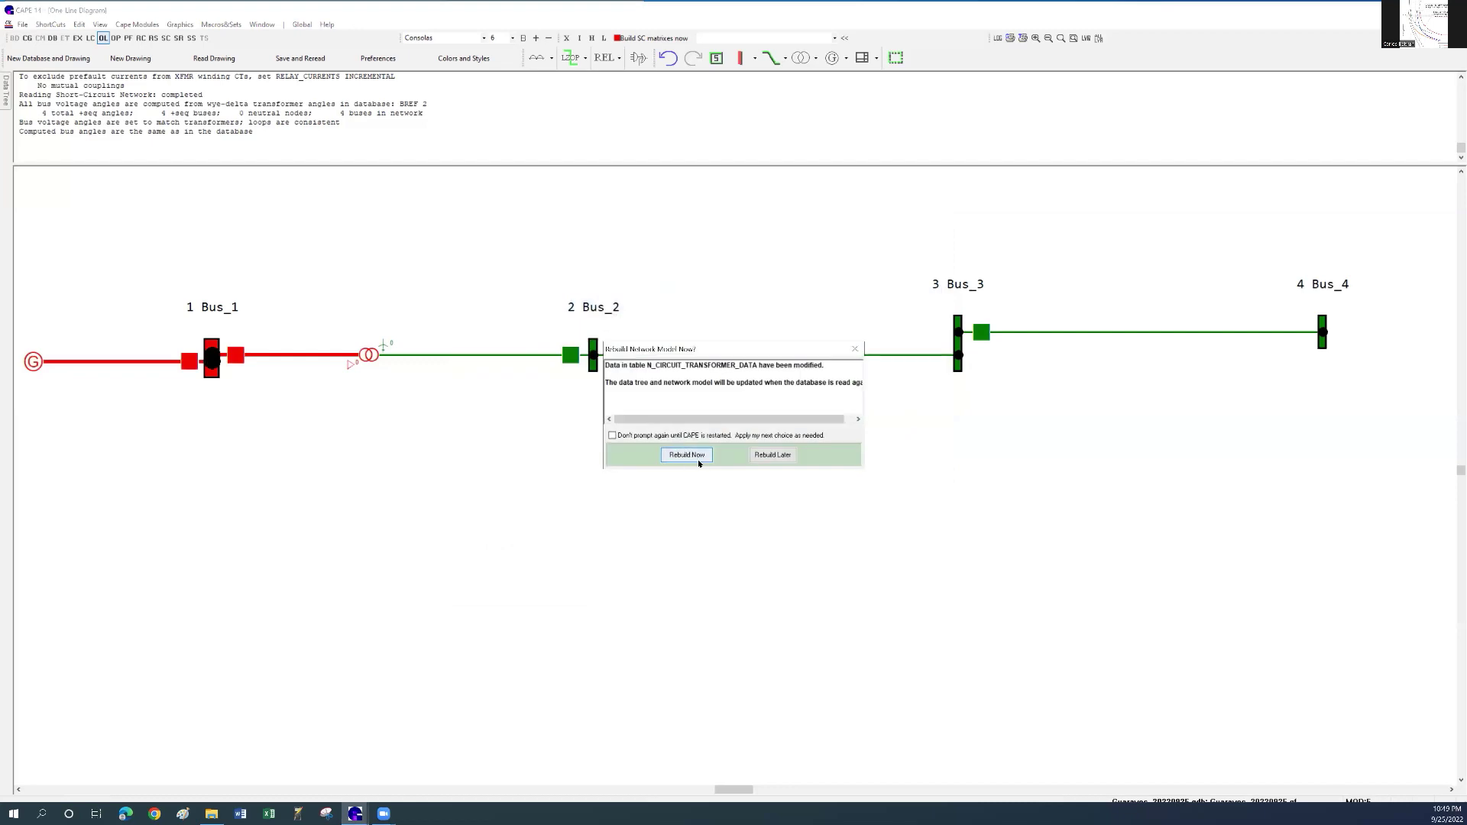
pyautogui.click(698, 459)
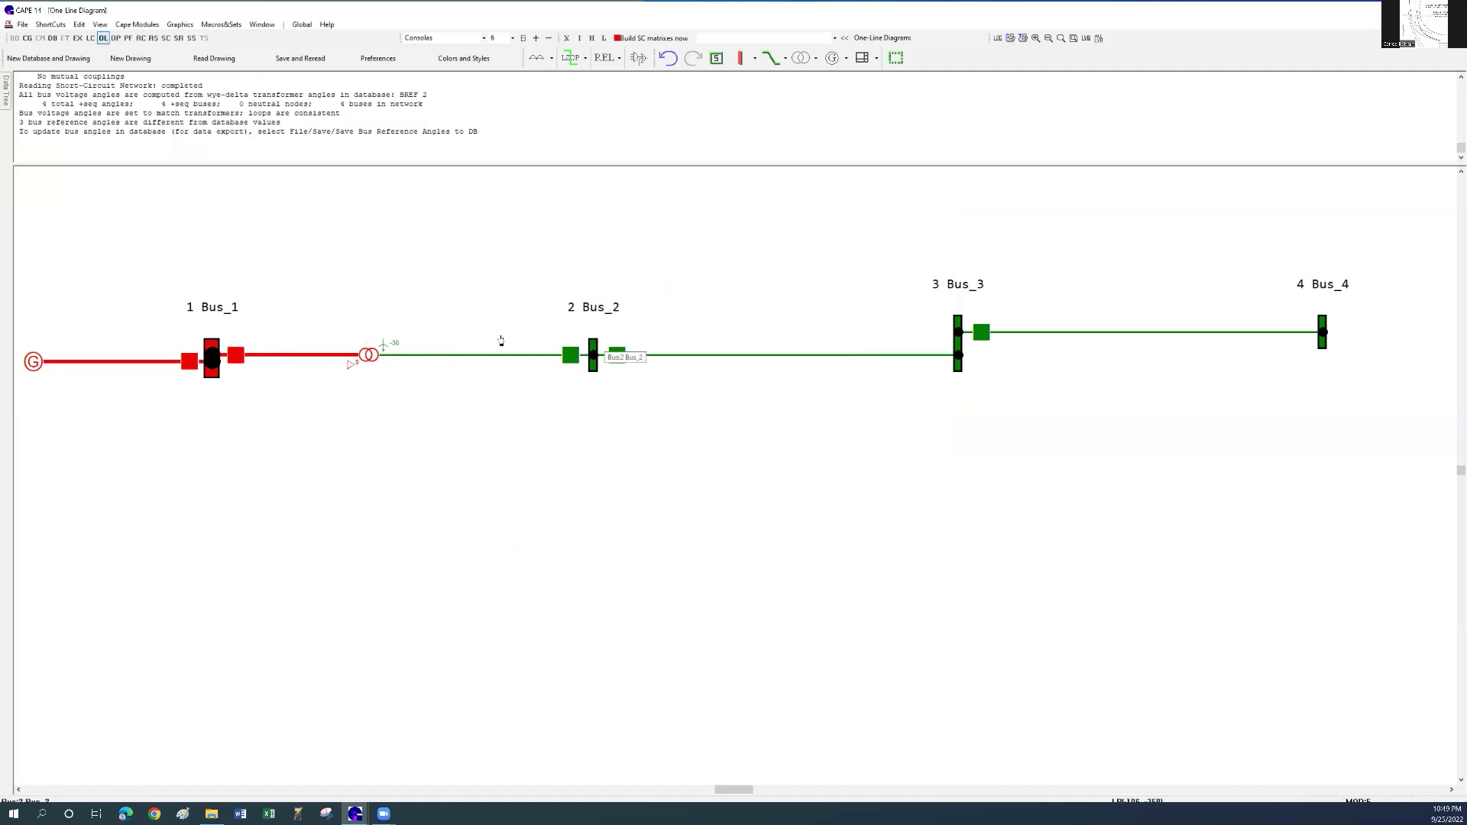
# Create a substation with ID Guarayos, assign it to Bus_1 and rebuild the network model.
pyautogui.doubleClick(212, 356)
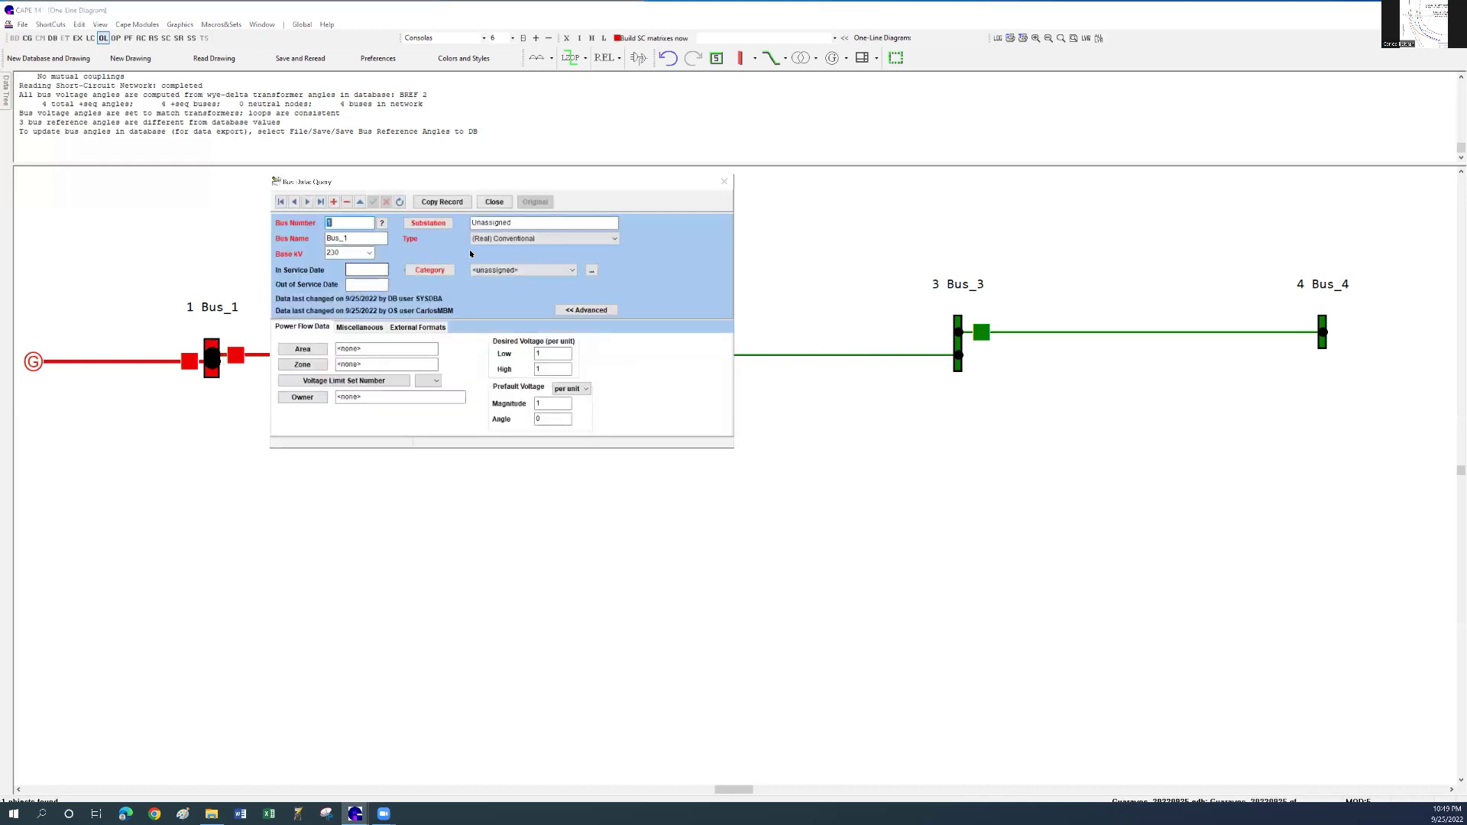
pyautogui.click(516, 222)
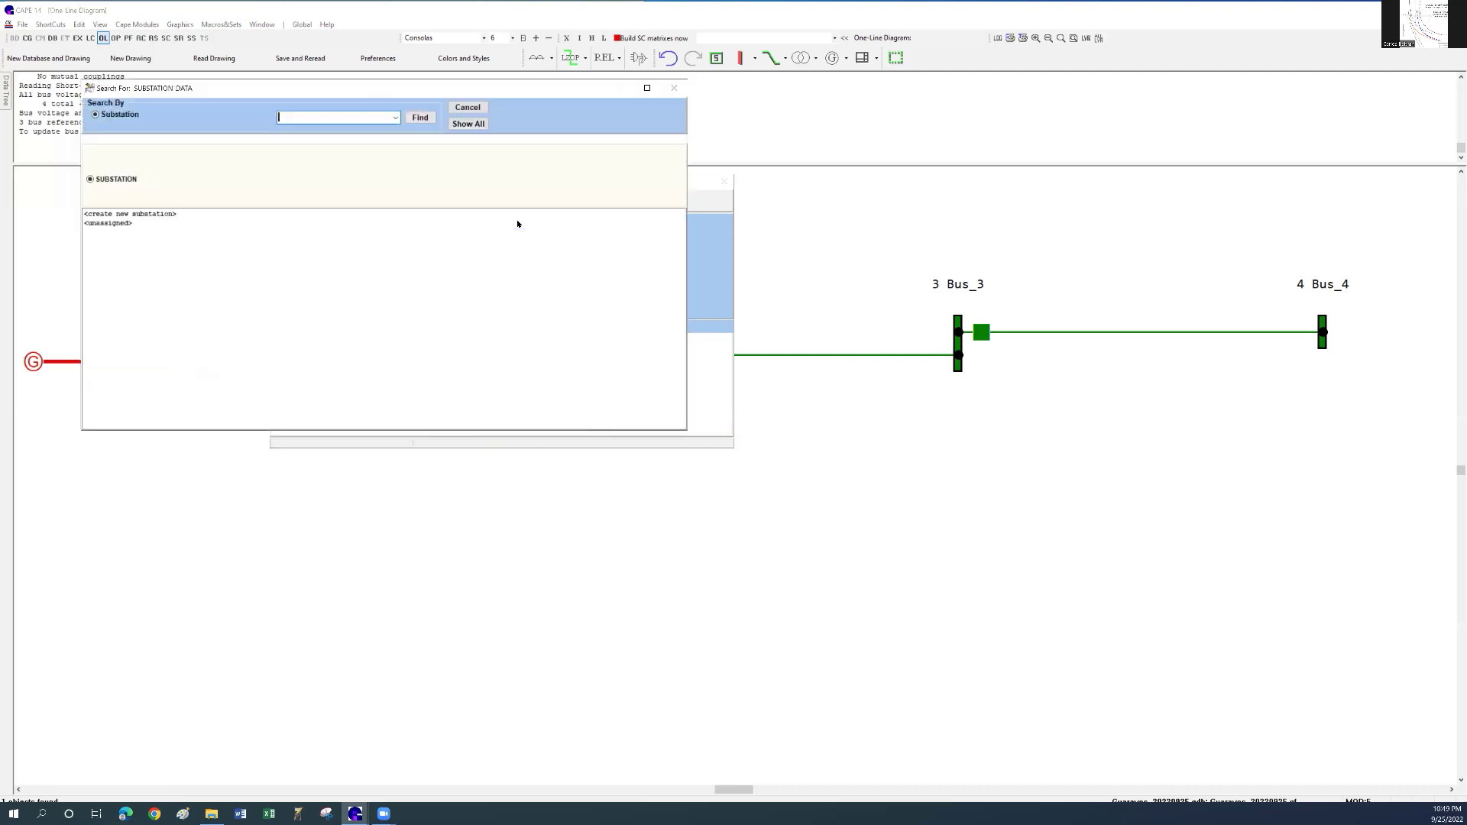
pyautogui.doubleClick(142, 214)
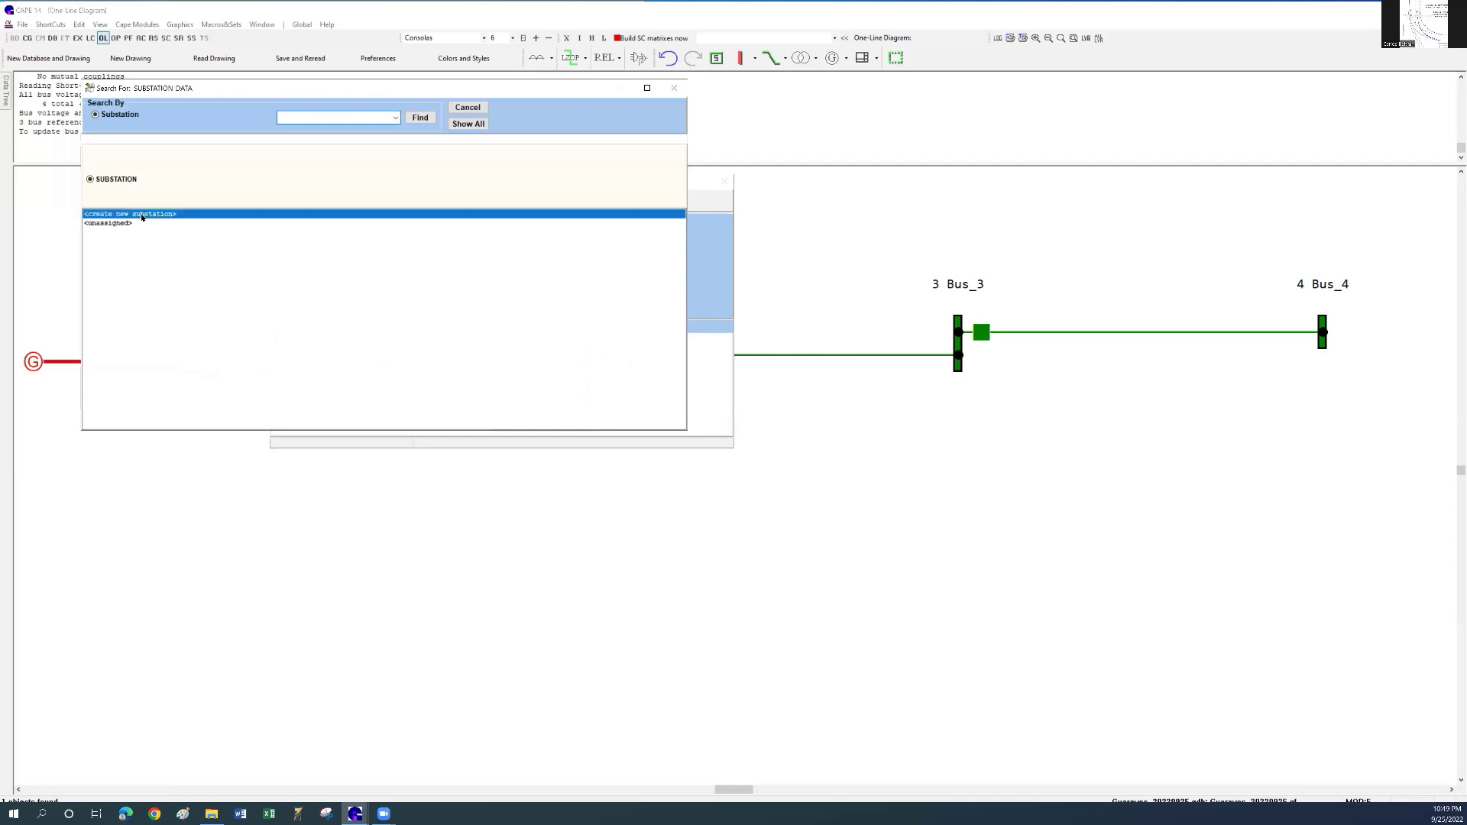
pyautogui.write('U')
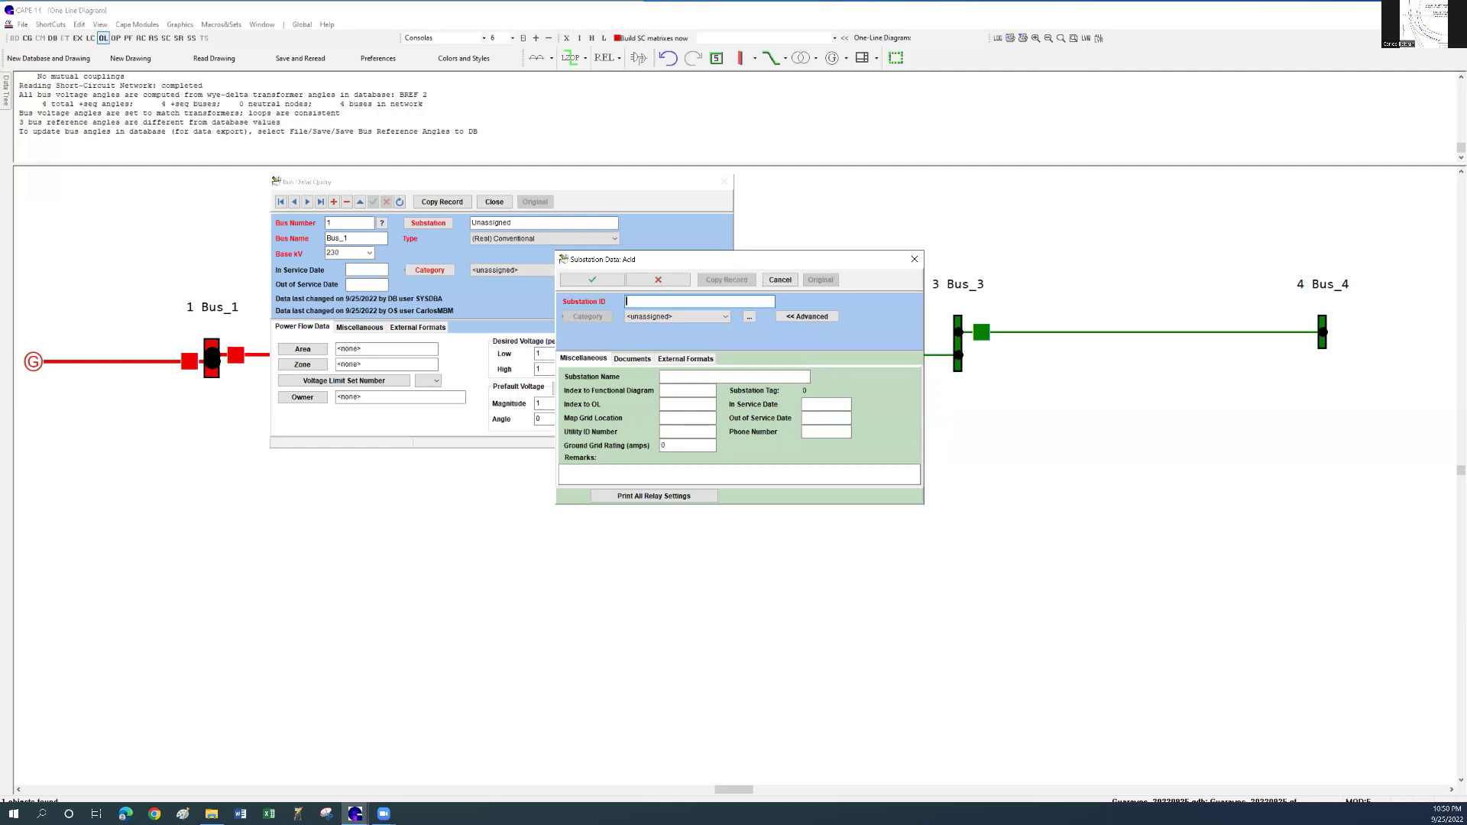
pyautogui.write('uarayos')
pyautogui.click(611, 280)
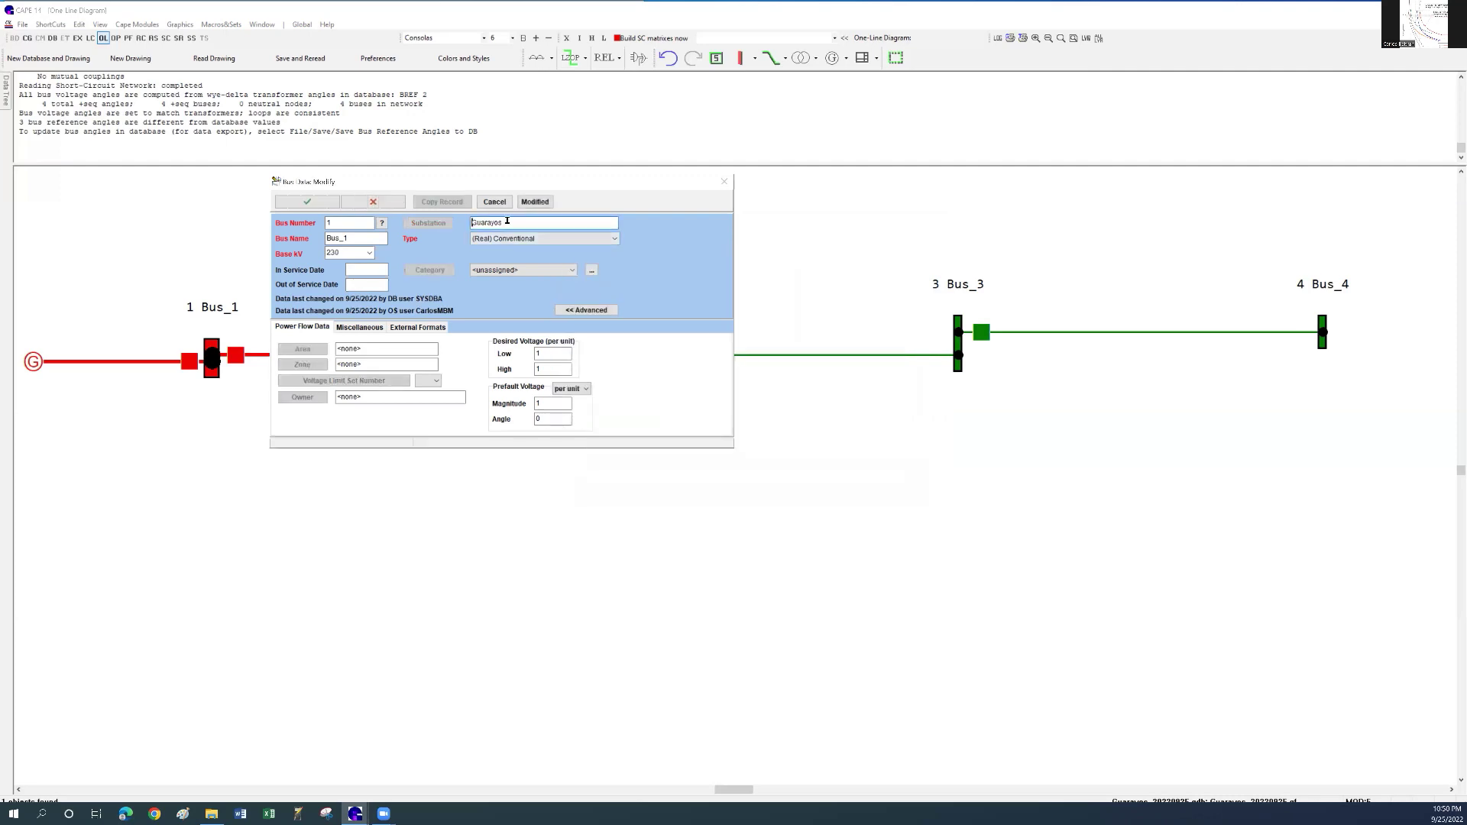
pyautogui.click(314, 205)
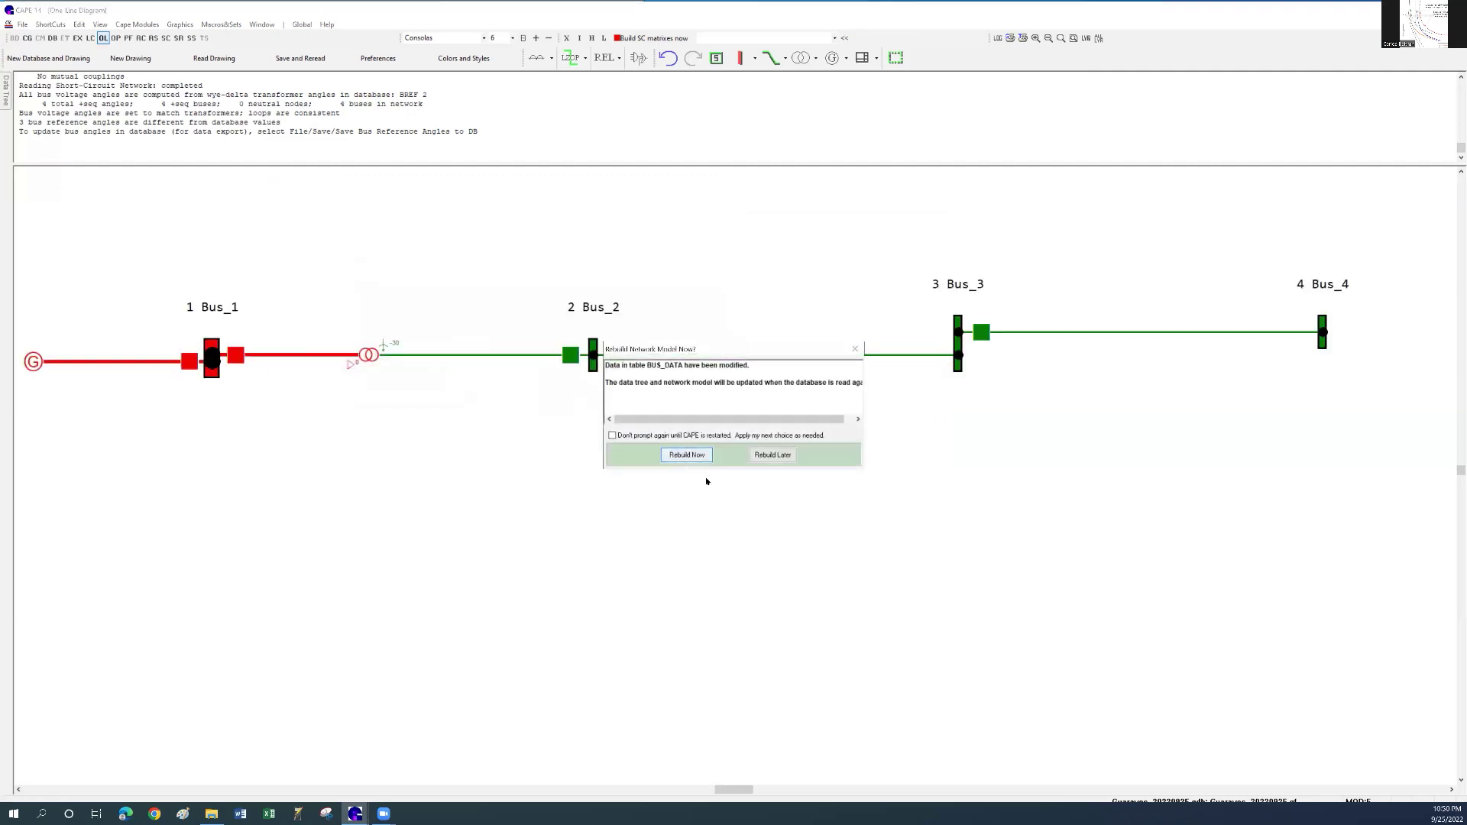
pyautogui.click(686, 454)
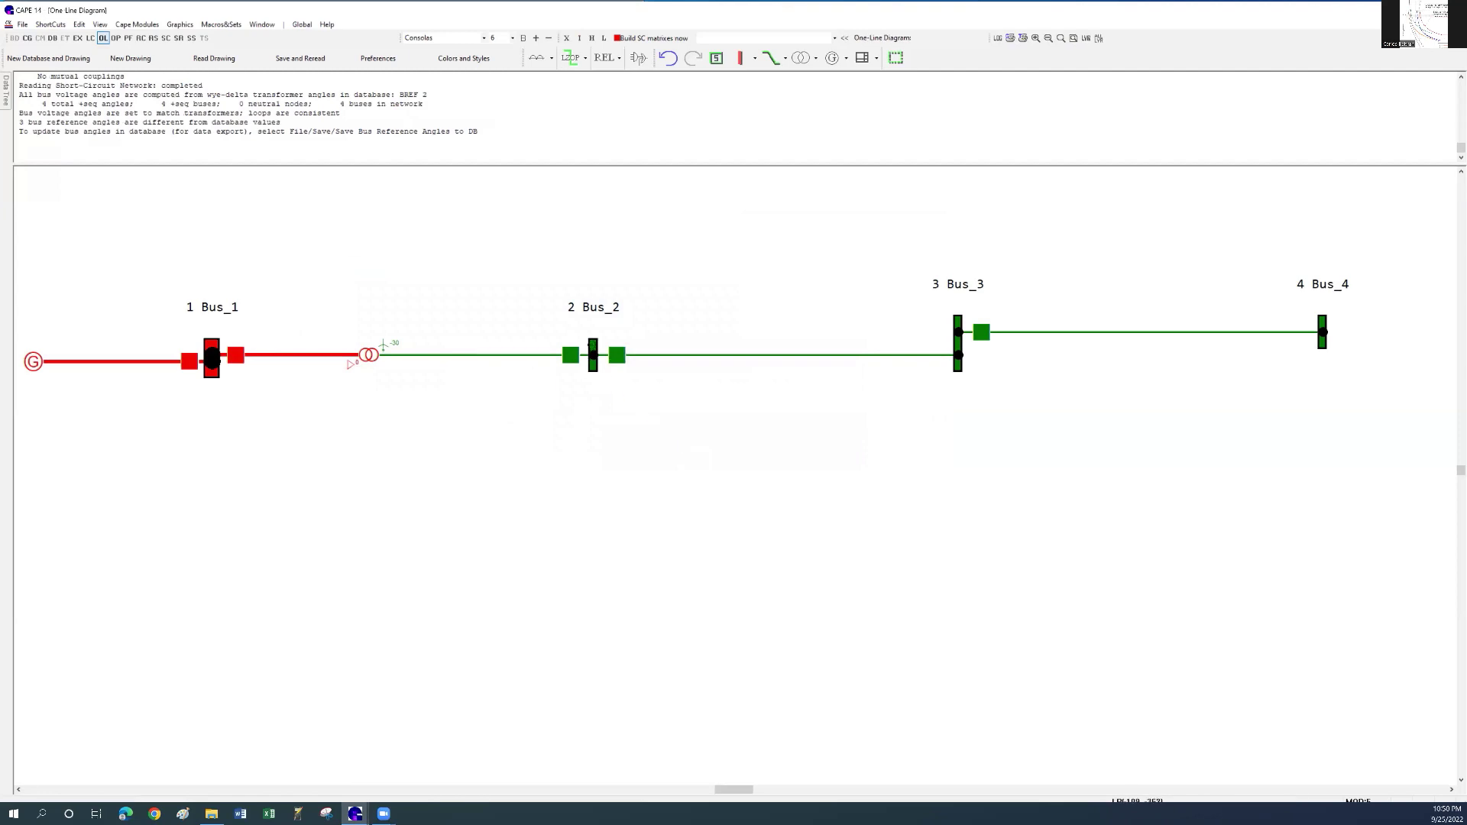
# Assign Bus_2 to the existing Guarayos substation and rebuild the network model.
pyautogui.doubleClick(598, 351)
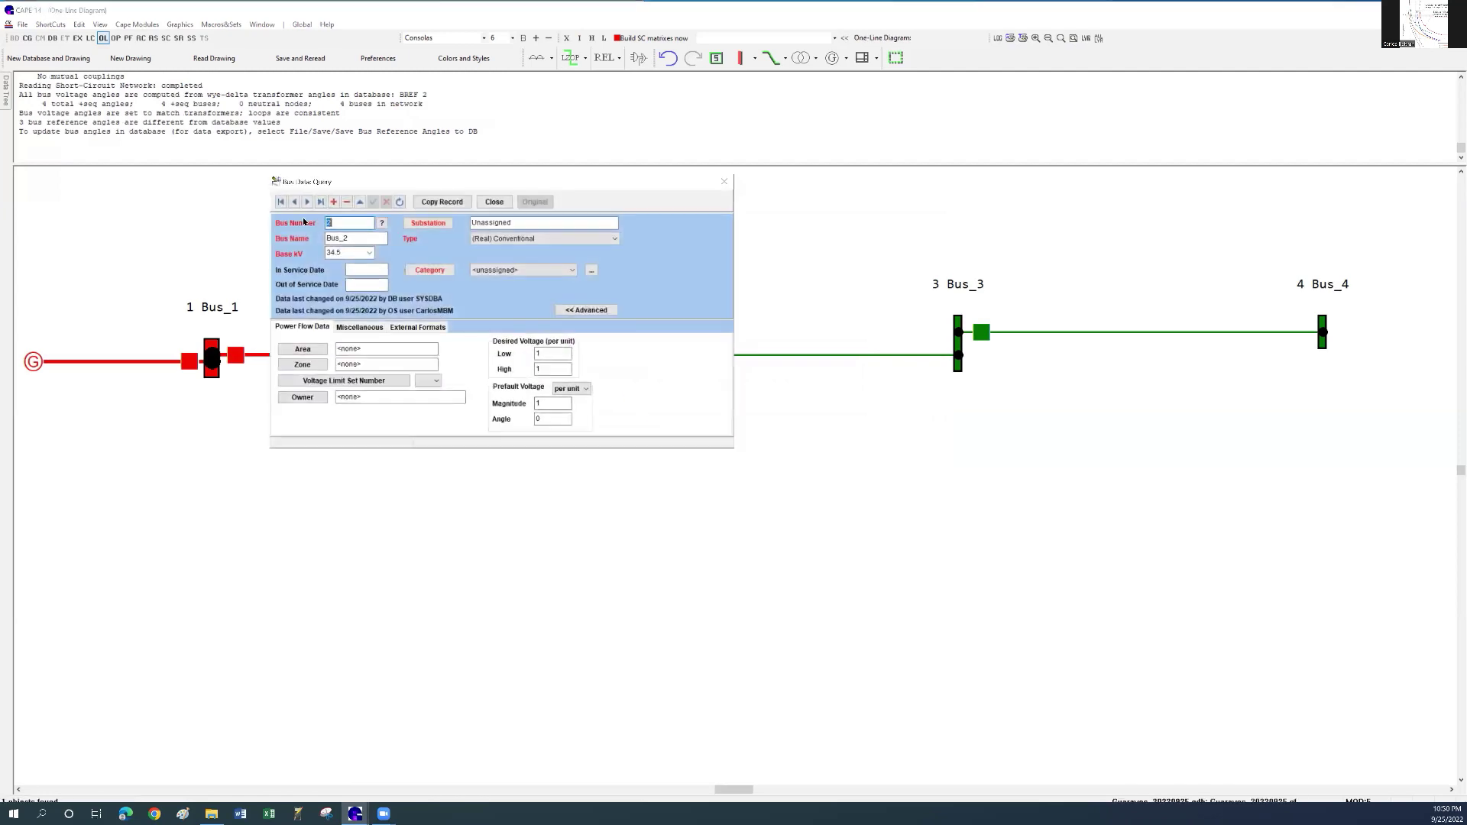
pyautogui.click(529, 223)
pyautogui.doubleClick(102, 233)
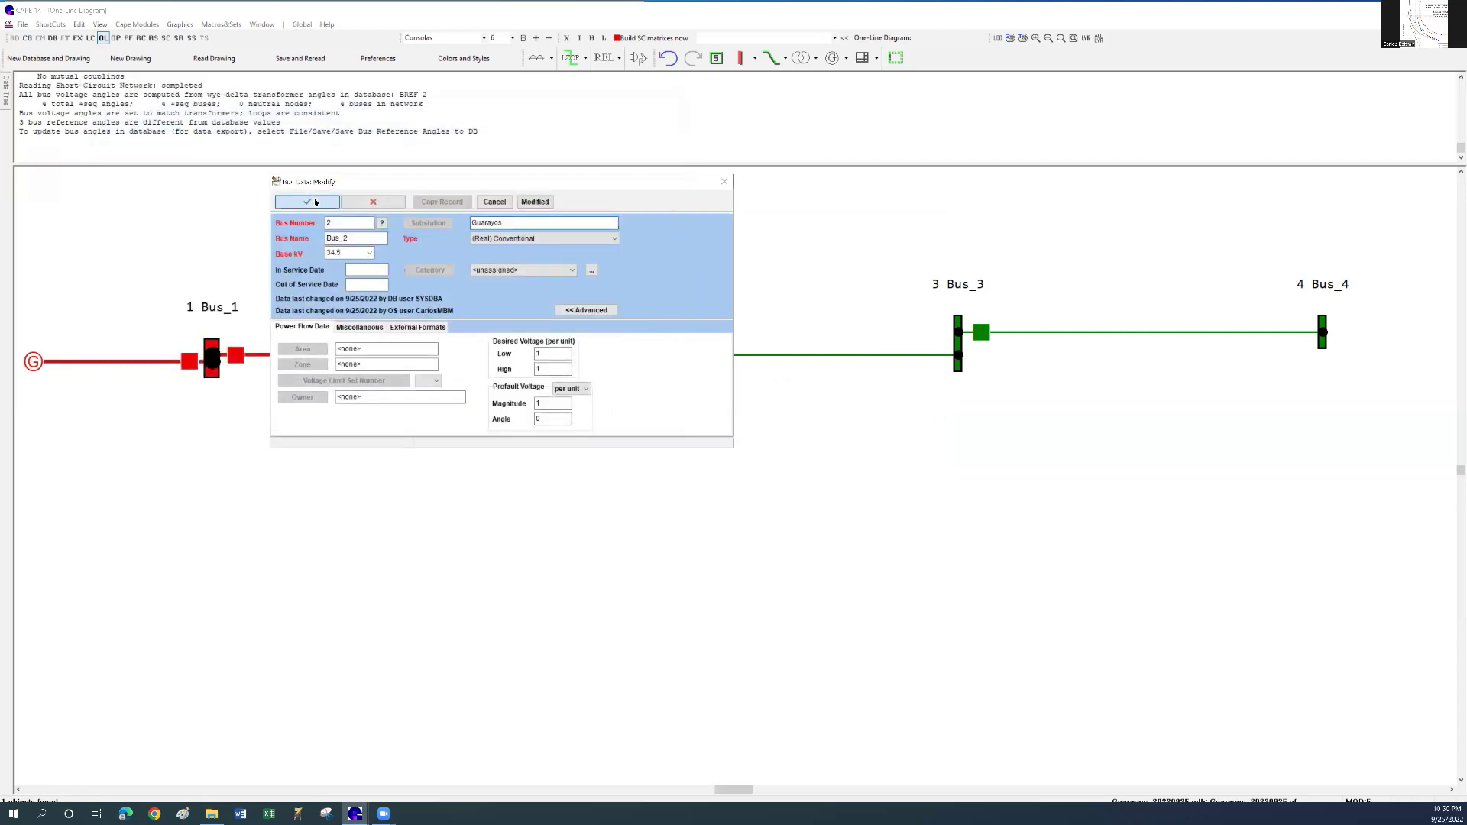
pyautogui.click(312, 202)
pyautogui.click(690, 454)
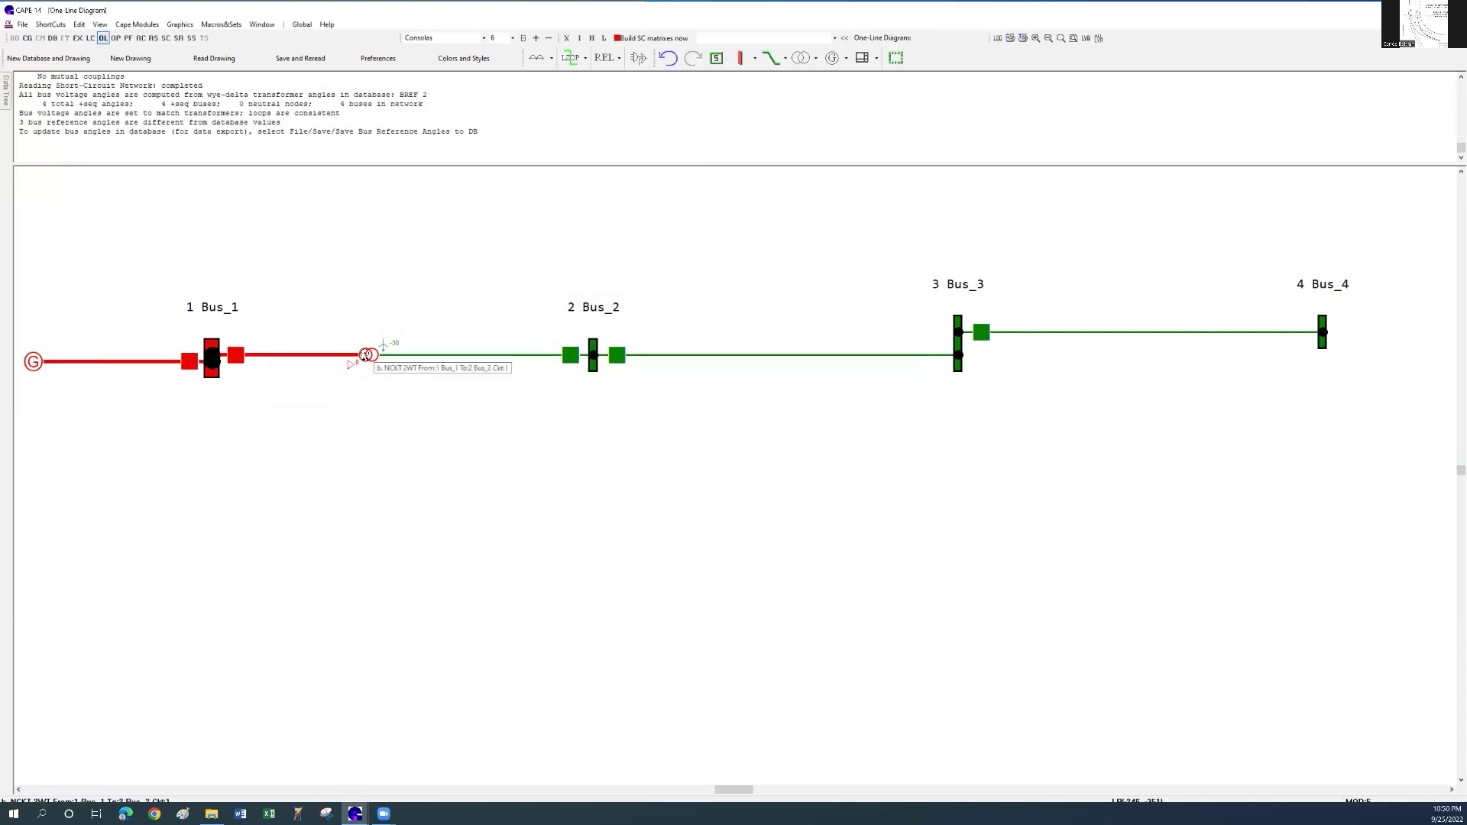
# Check which substation is assigned to the transformer between Bus_1 and Bus_2.
pyautogui.doubleClick(366, 354)
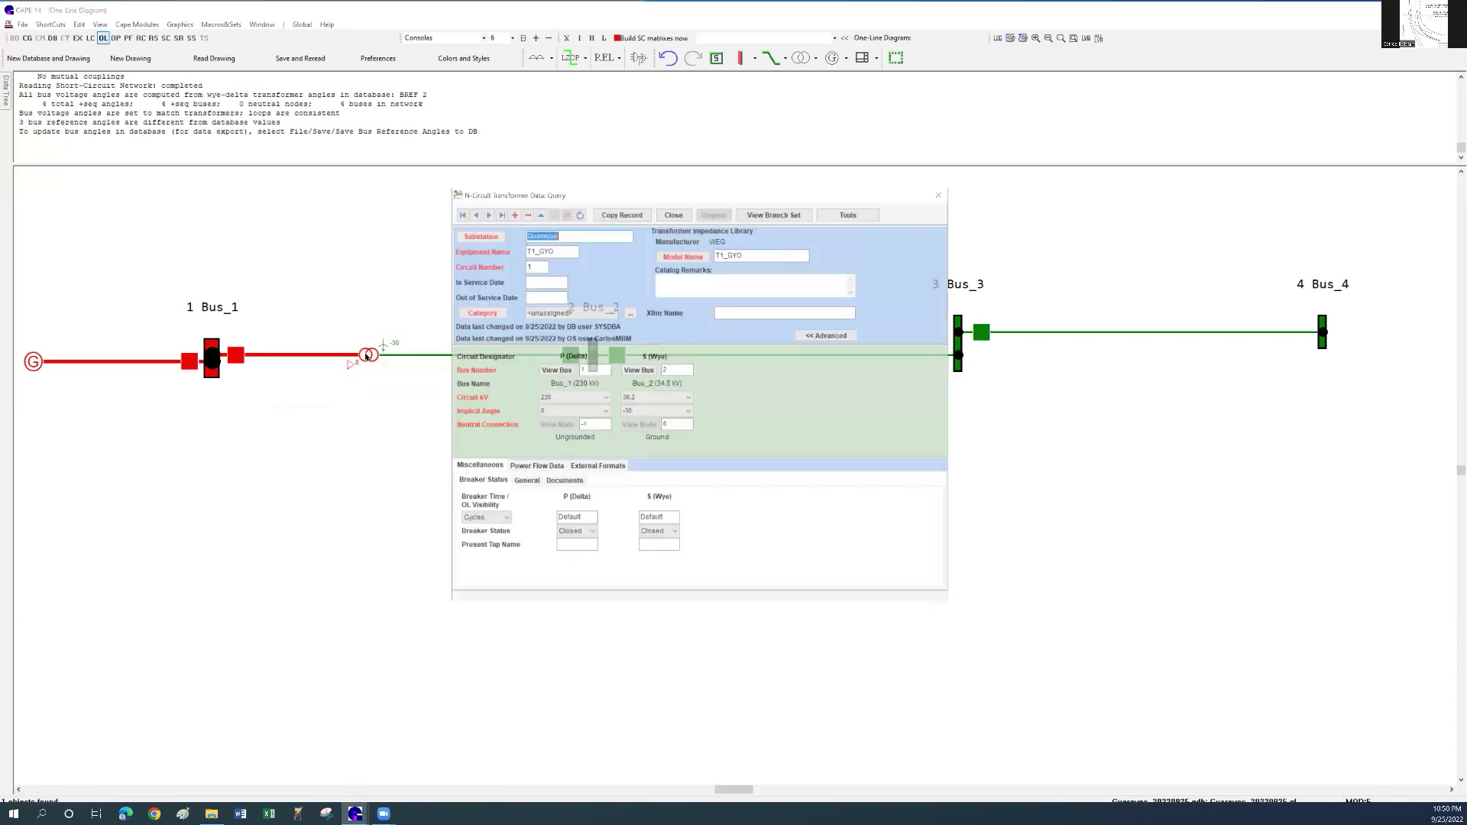
pyautogui.click(562, 236)
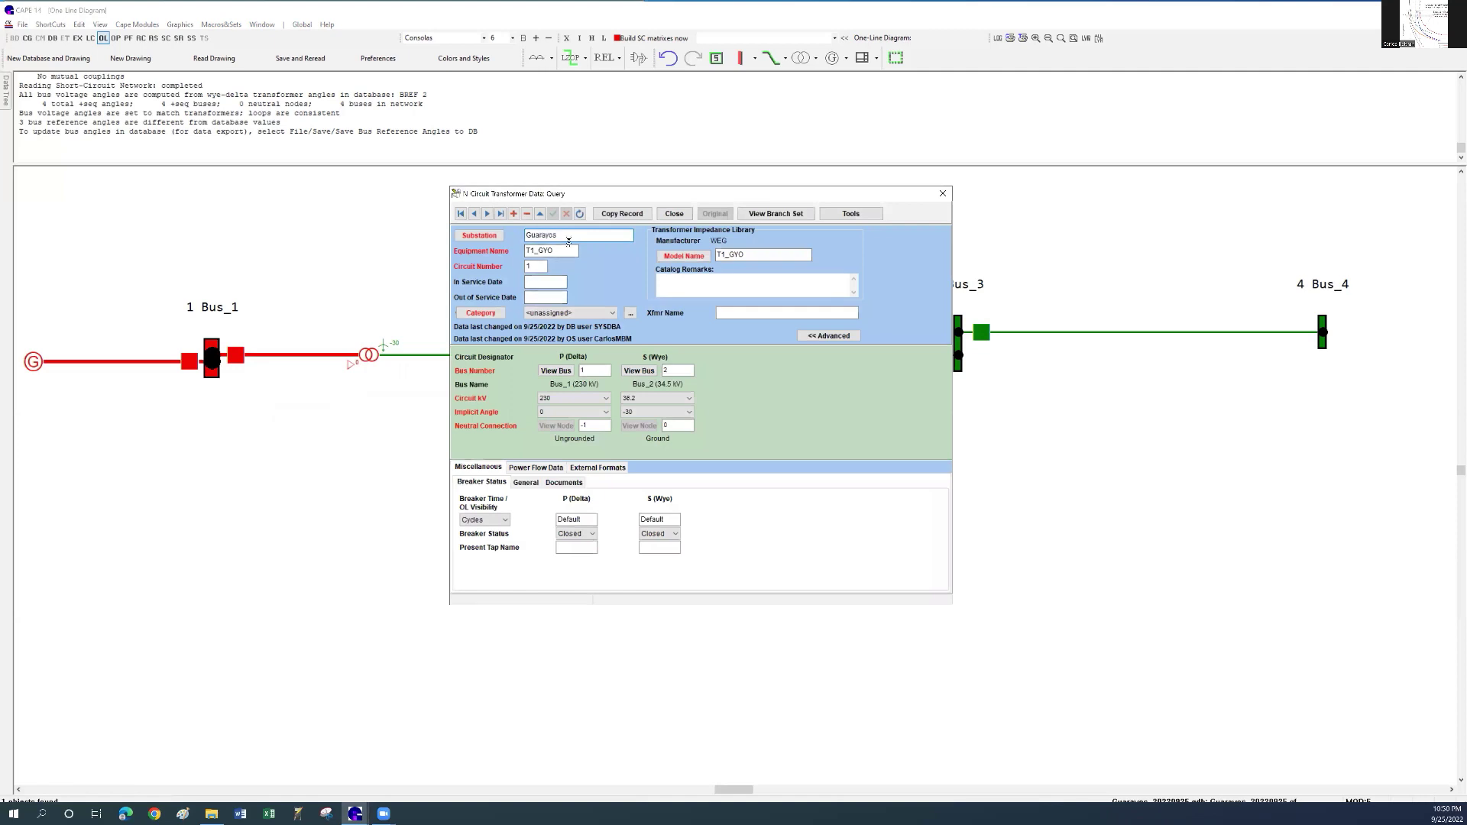
pyautogui.click(673, 87)
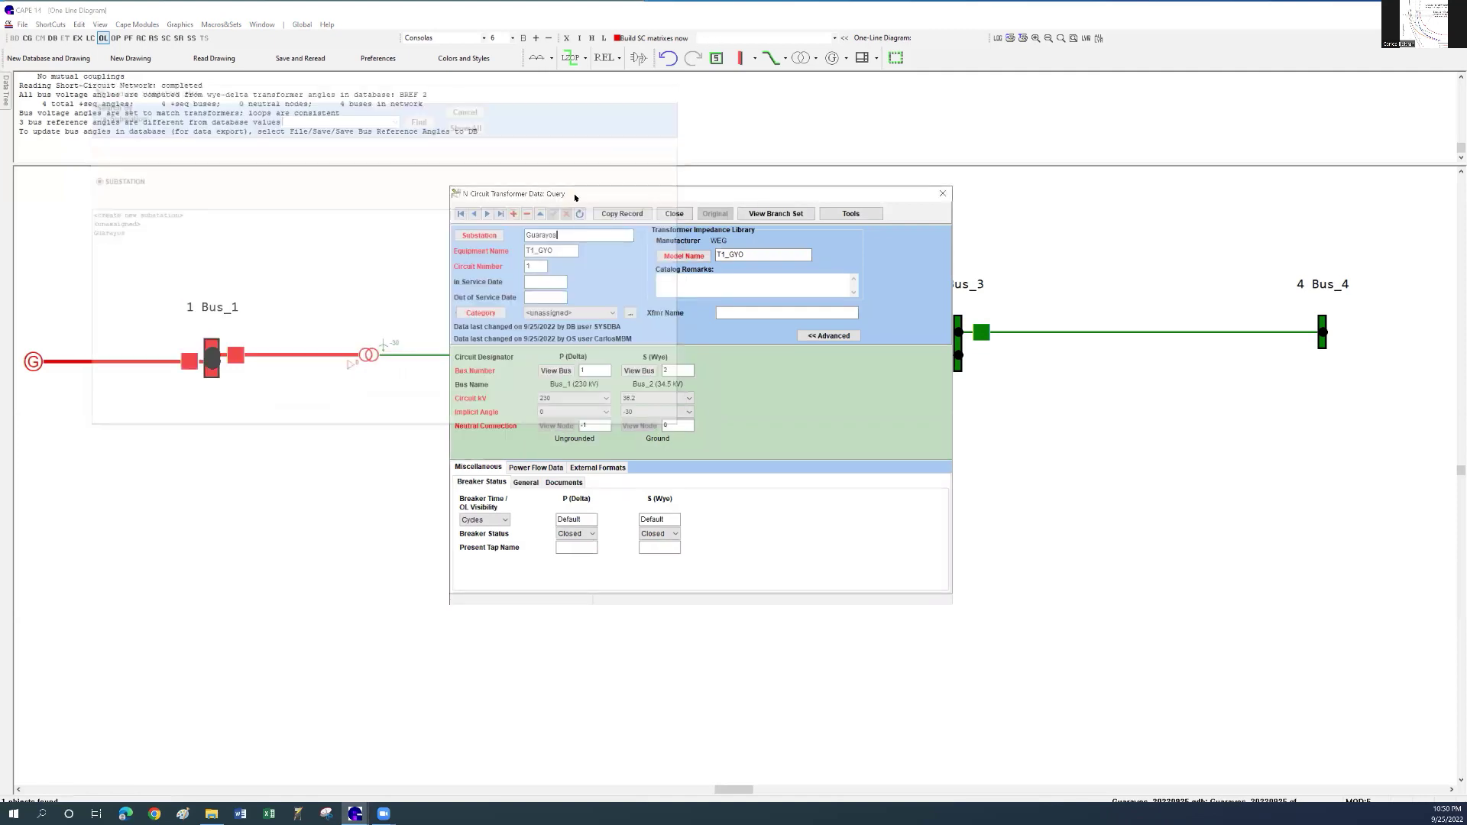
pyautogui.click(673, 214)
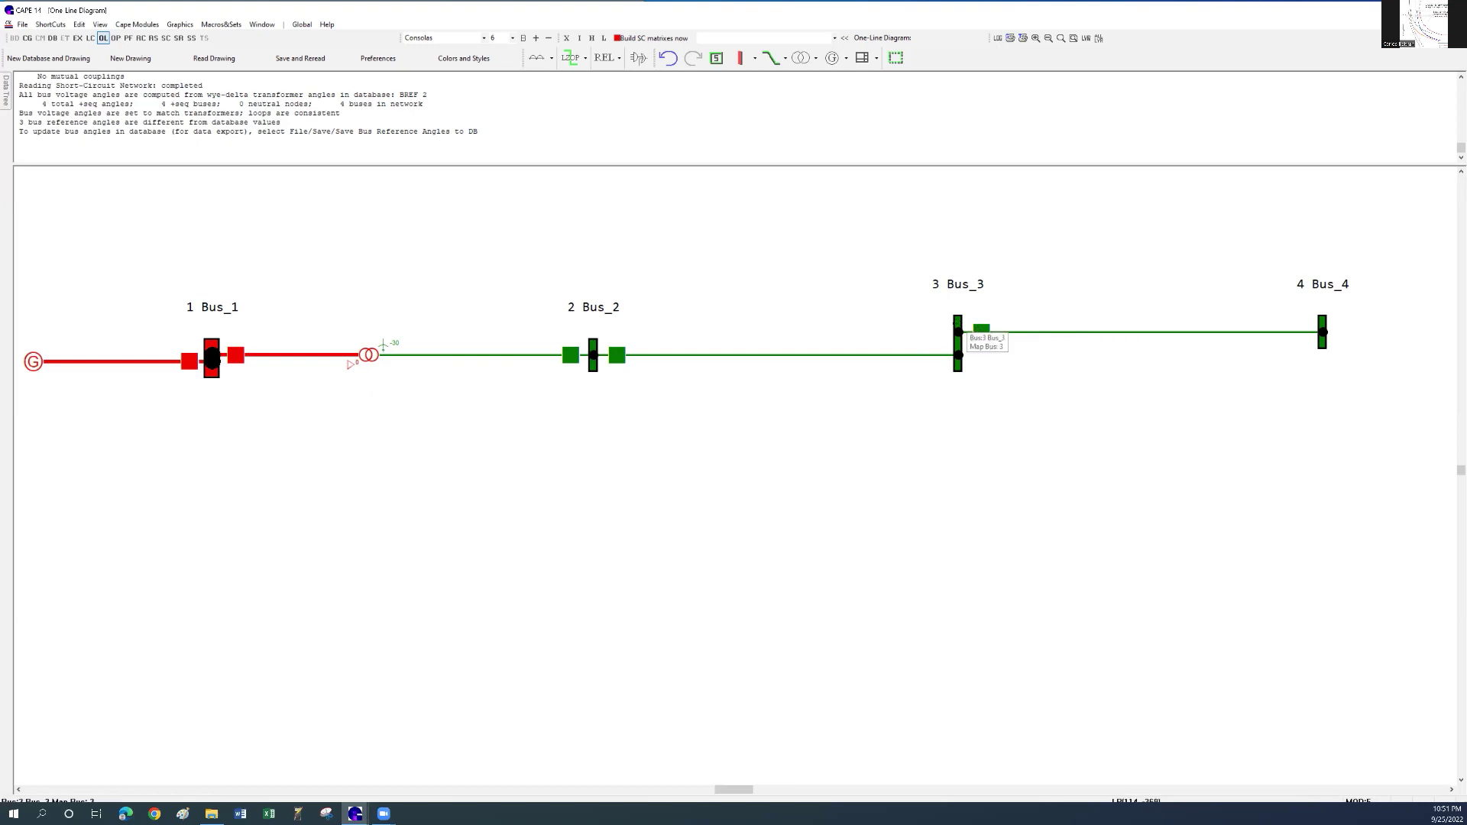
# Create a substation with ID FUSIBLE_LINEA1, assign it to Bus_3 and rebuild the network model.
pyautogui.doubleClick(958, 329)
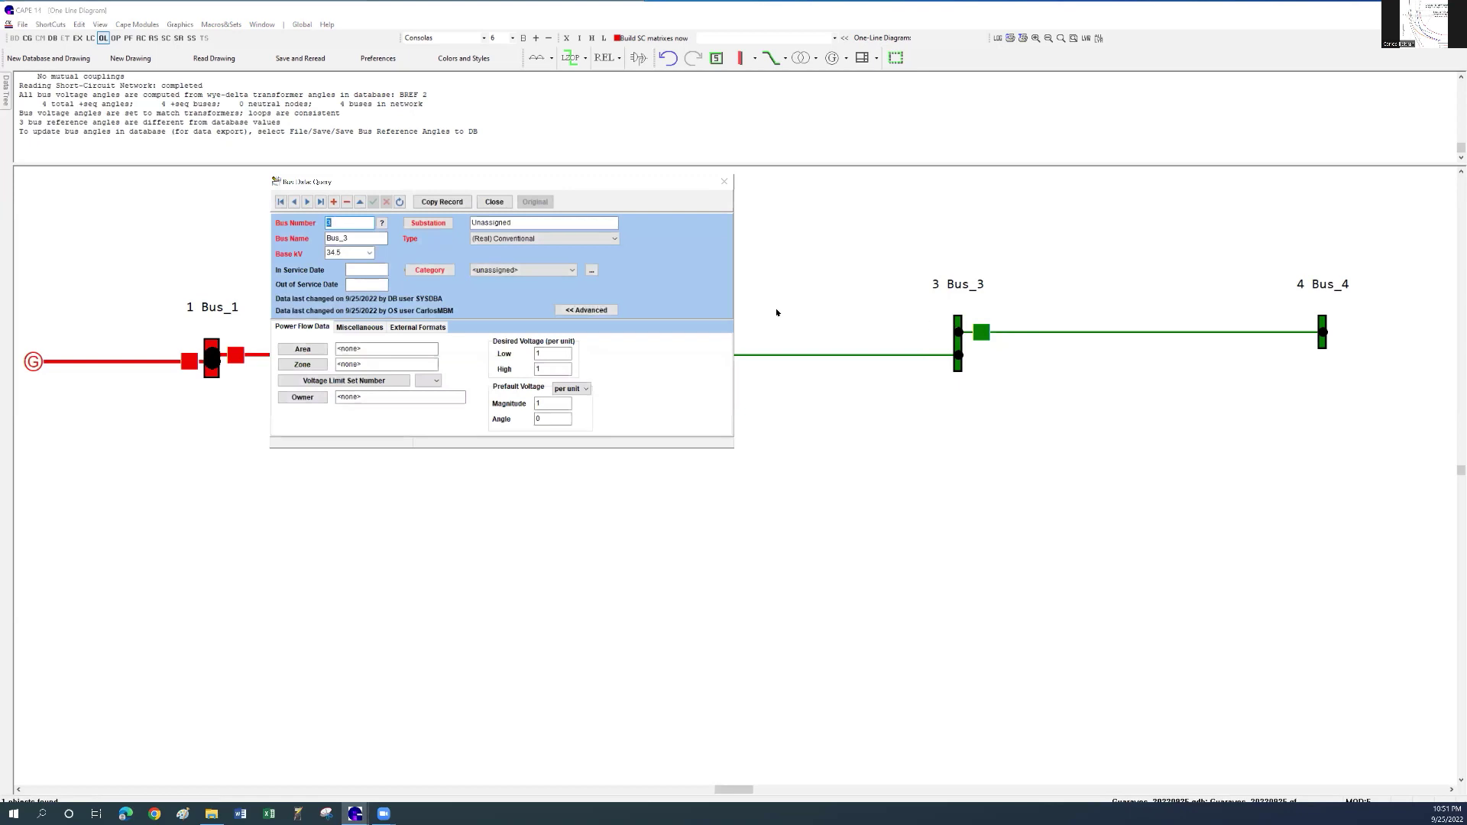
pyautogui.click(527, 223)
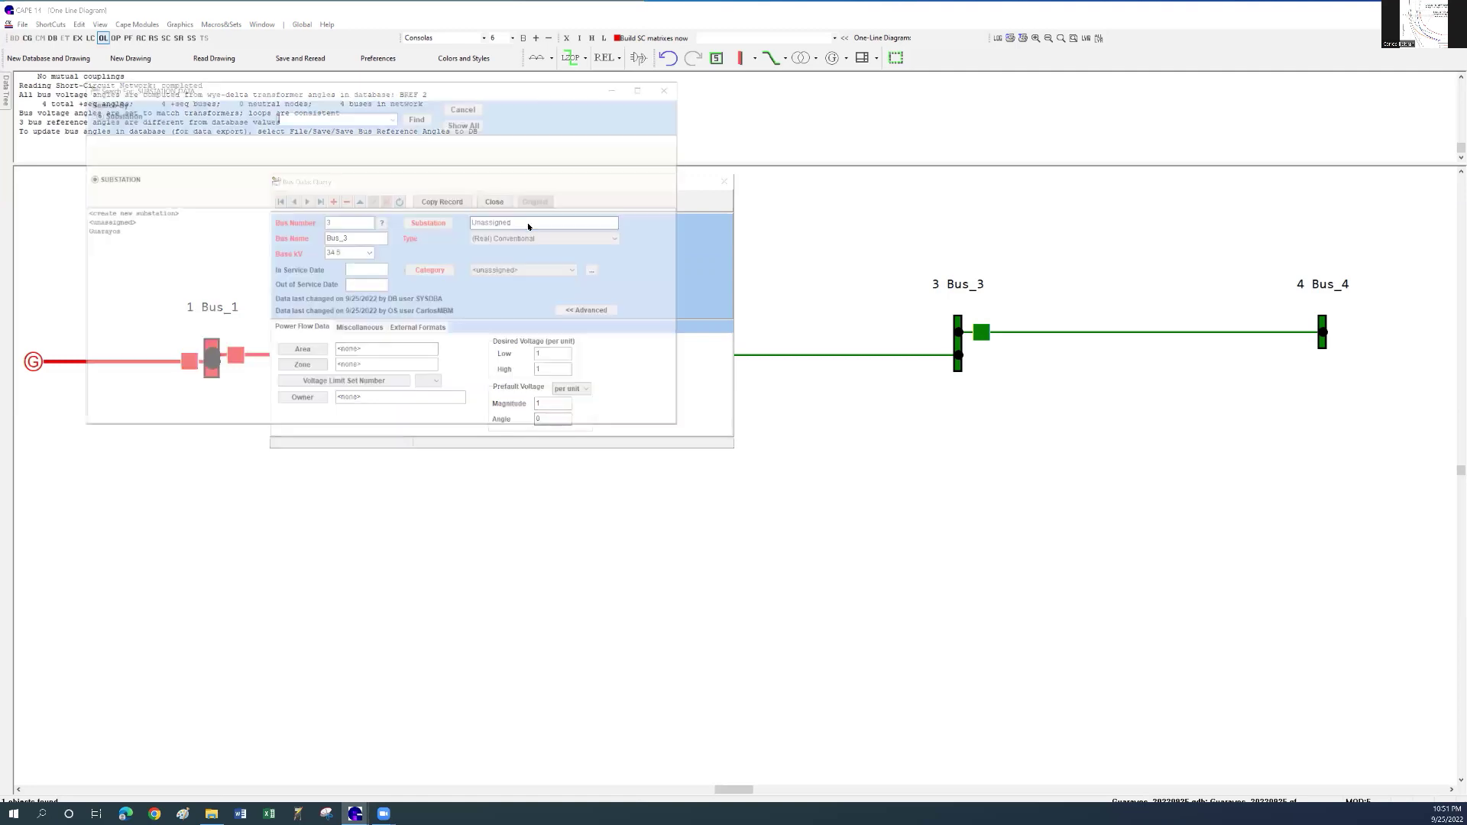
pyautogui.doubleClick(125, 217)
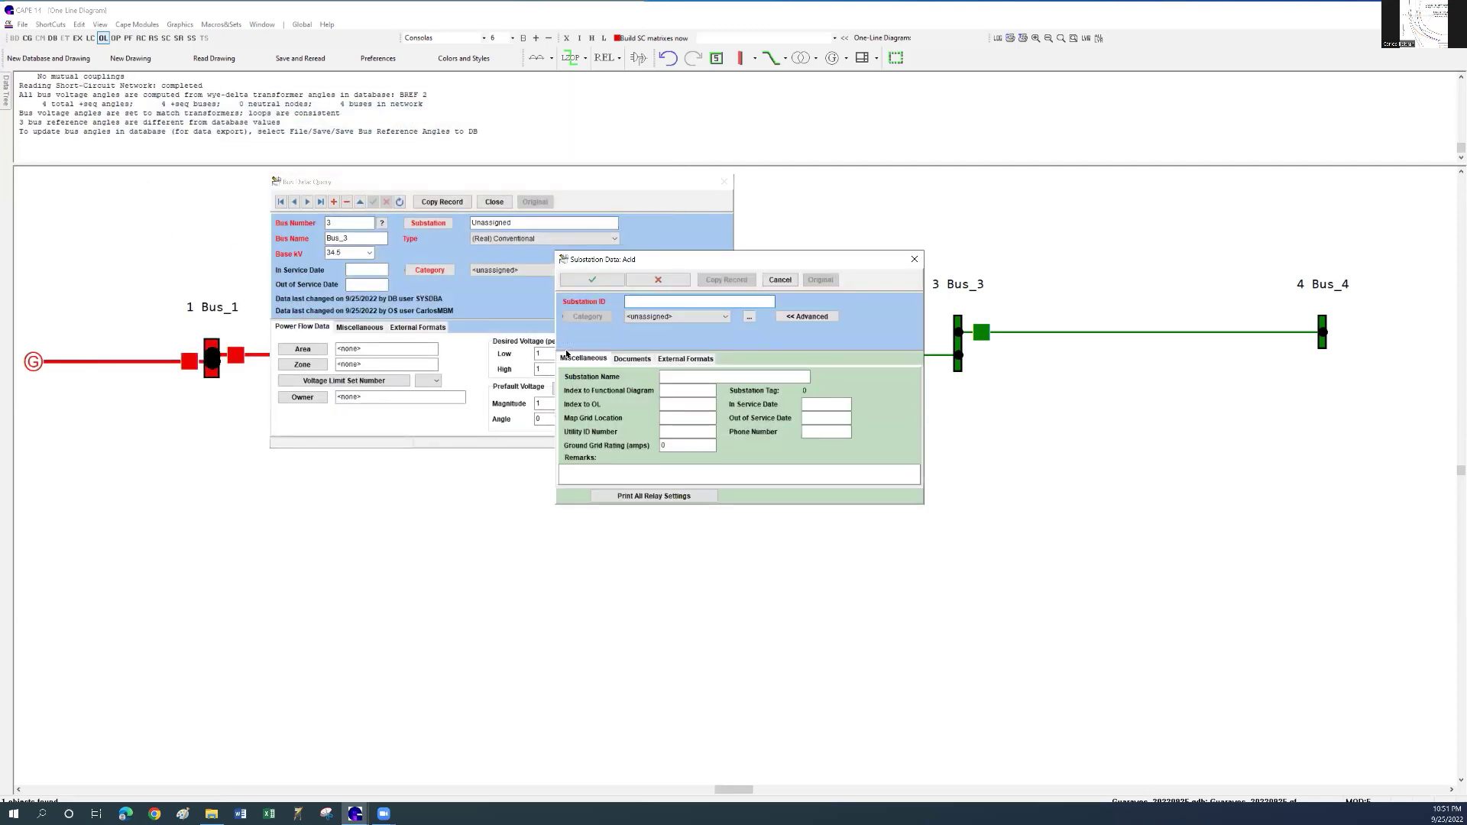
pyautogui.write('FUSIBLE_LINEA1')
pyautogui.click(595, 280)
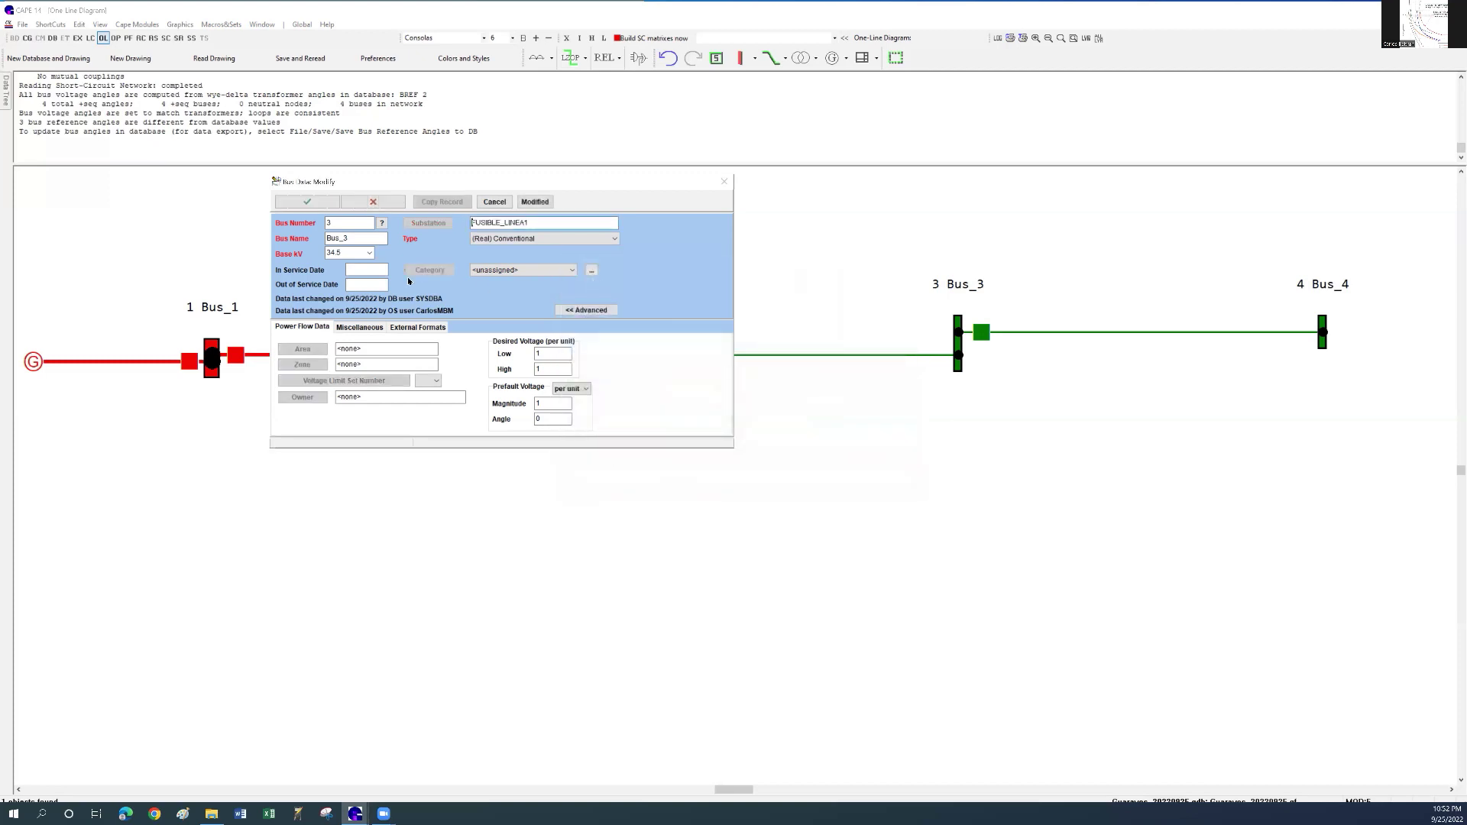
pyautogui.click(308, 203)
pyautogui.click(687, 456)
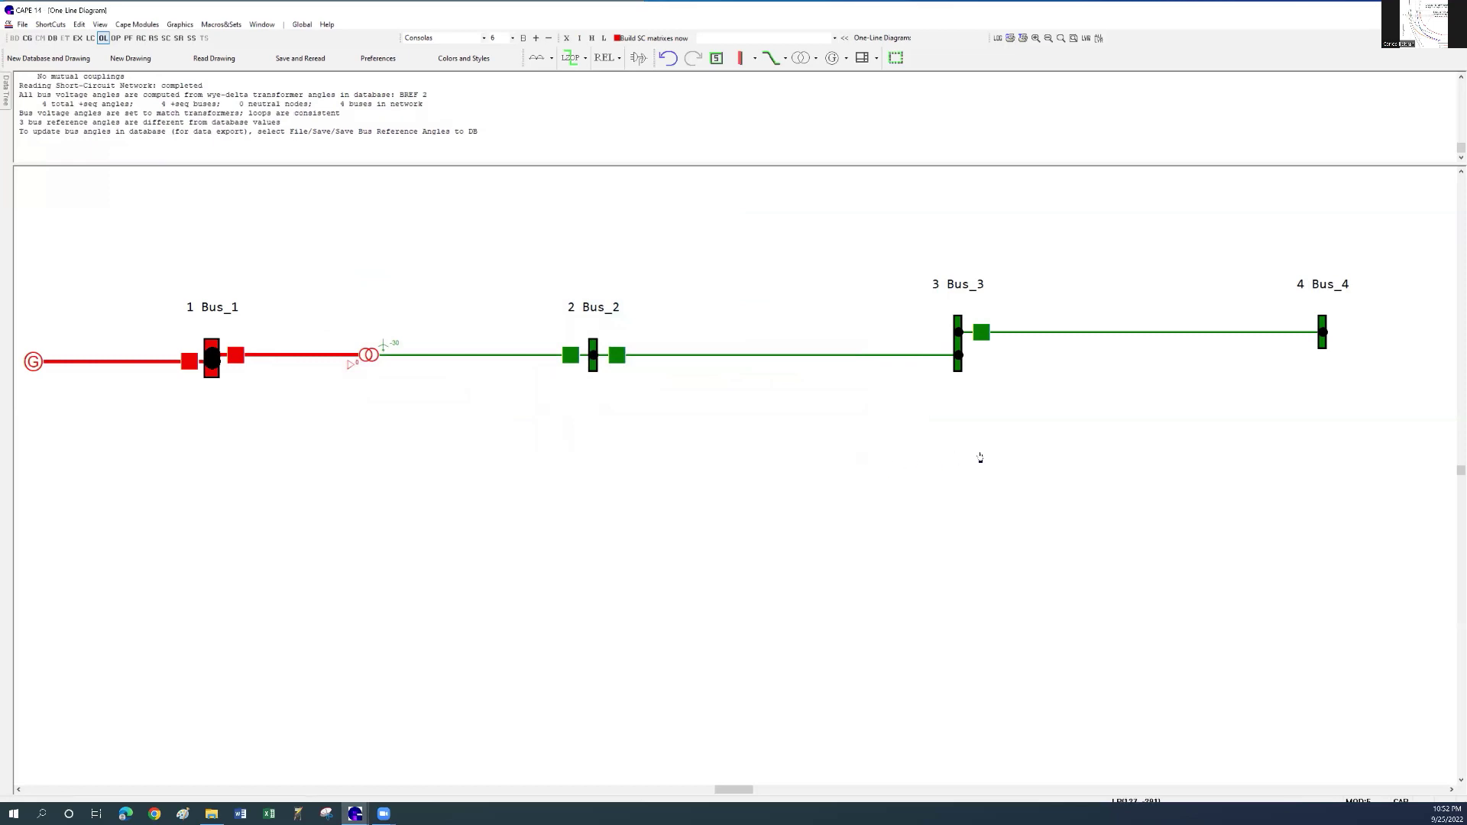
# Show the logical breakers in GF at the Bus_3 end of the Bus_2–Bus_3 line and the Bus_4 end of the Bus_3–Bus_4 line.
pyautogui.rightClick(941, 356)
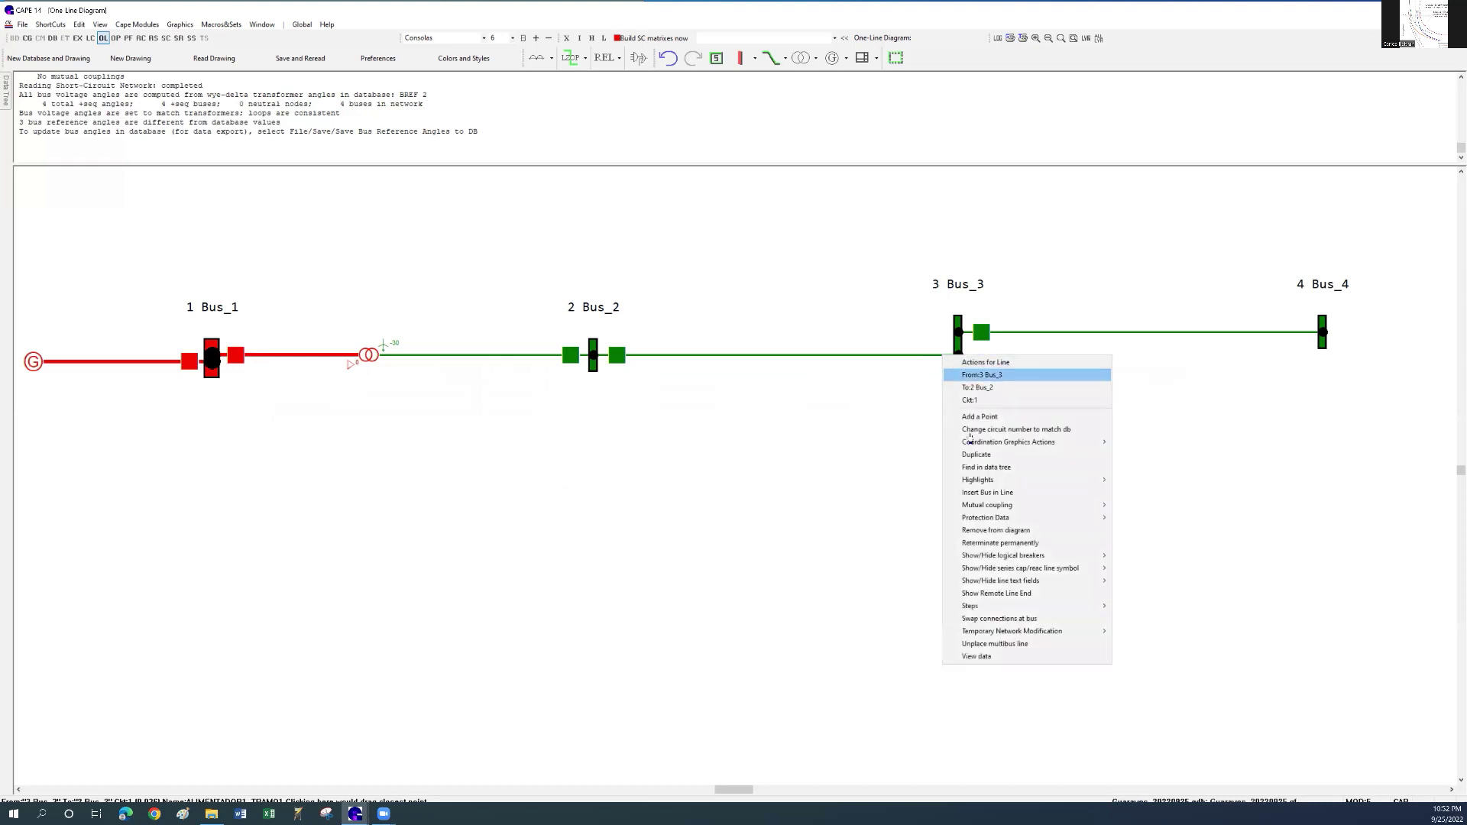
pyautogui.moveTo(1022, 555)
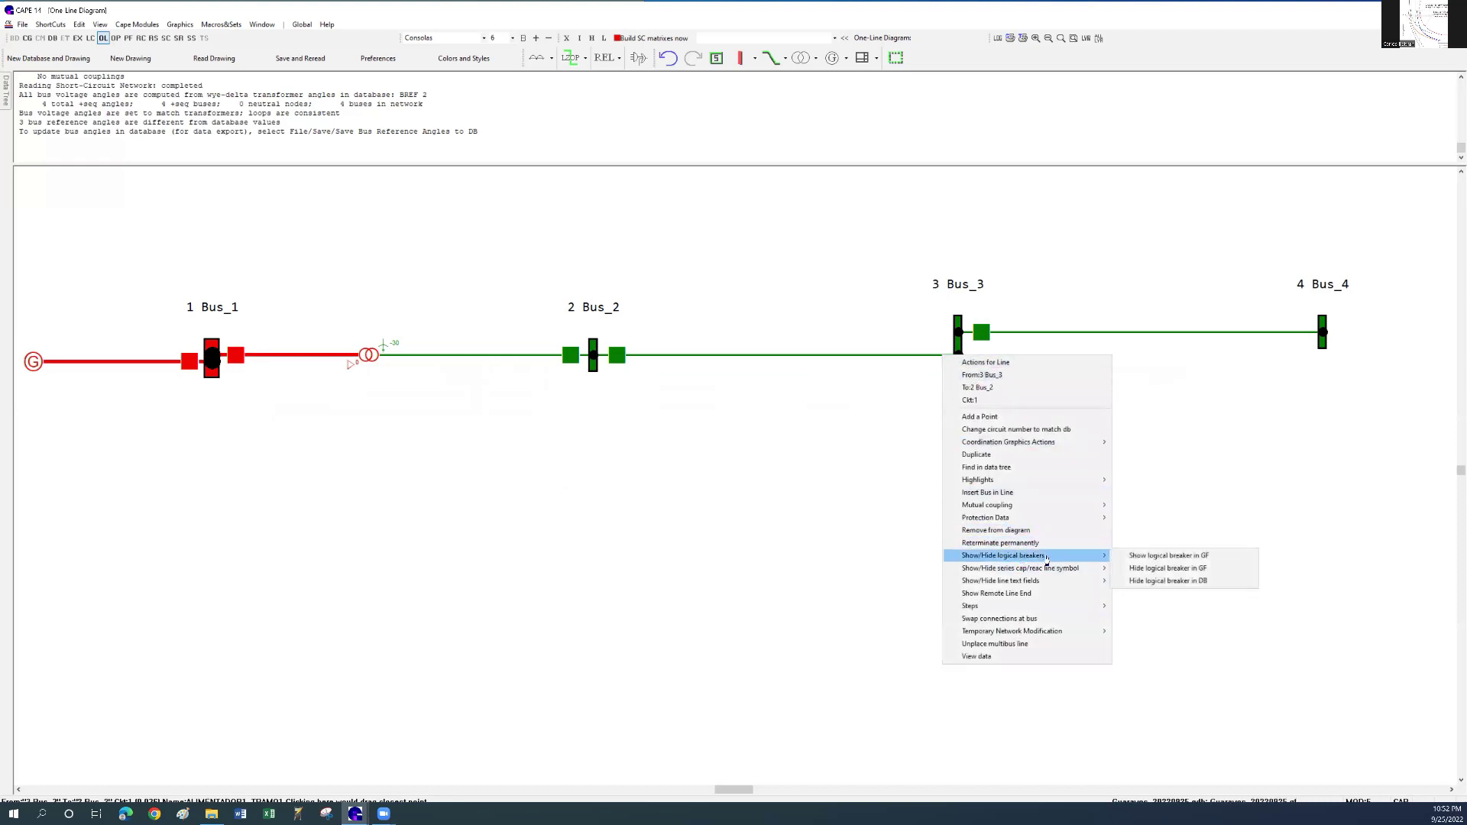
pyautogui.click(1165, 559)
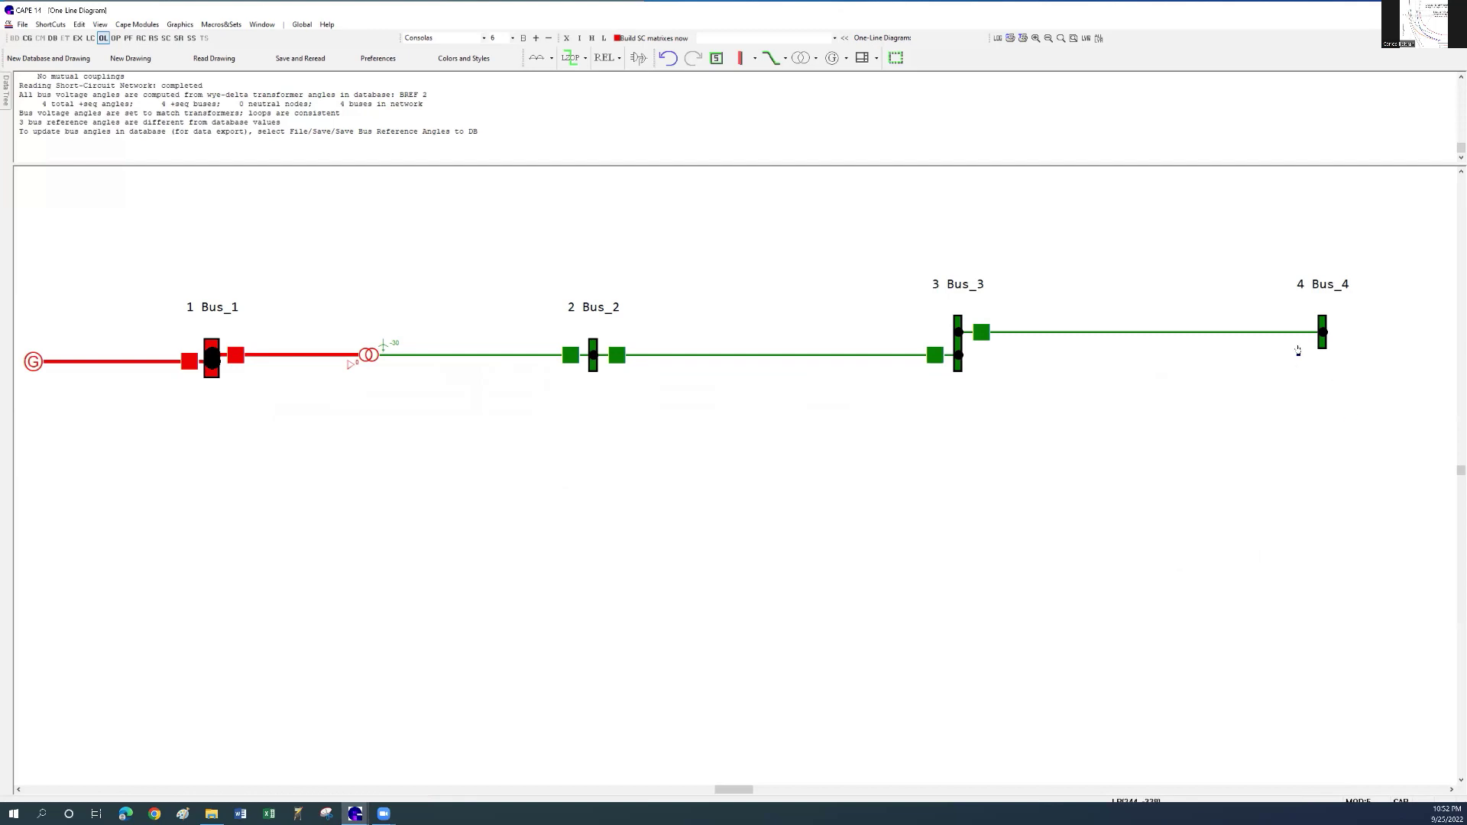
pyautogui.rightClick(1299, 333)
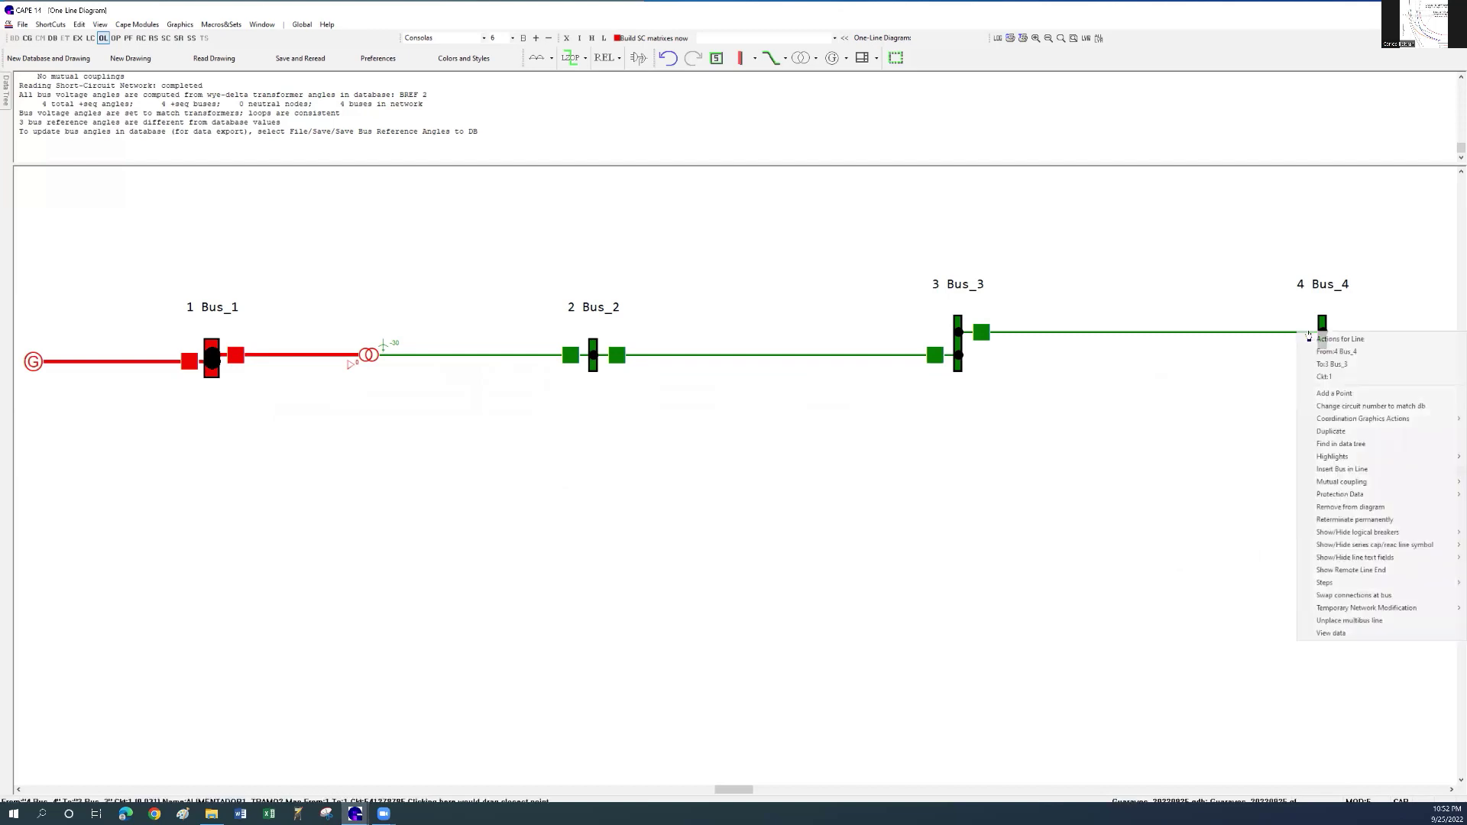
pyautogui.moveTo(1367, 533)
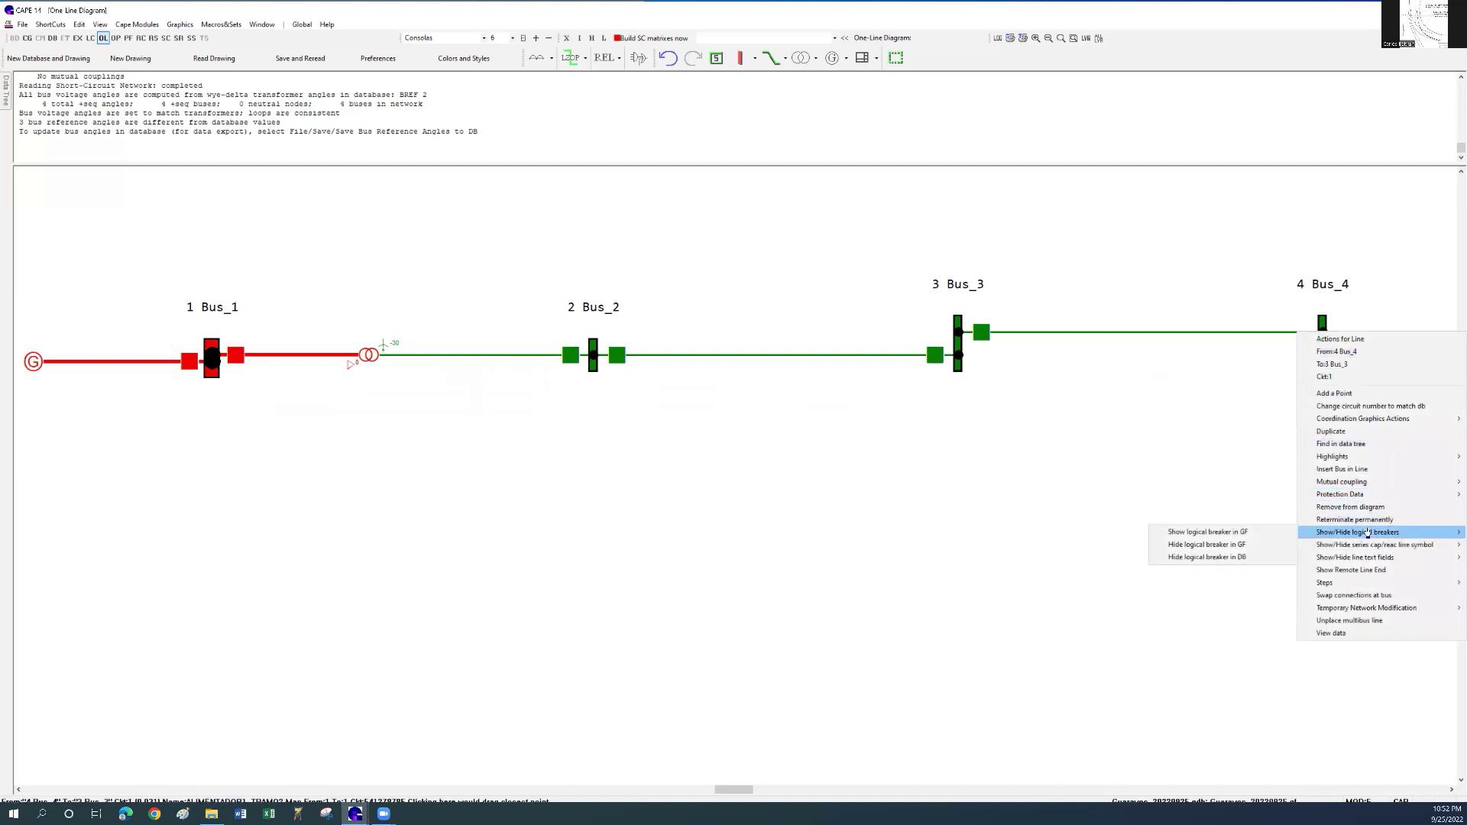
pyautogui.click(1206, 532)
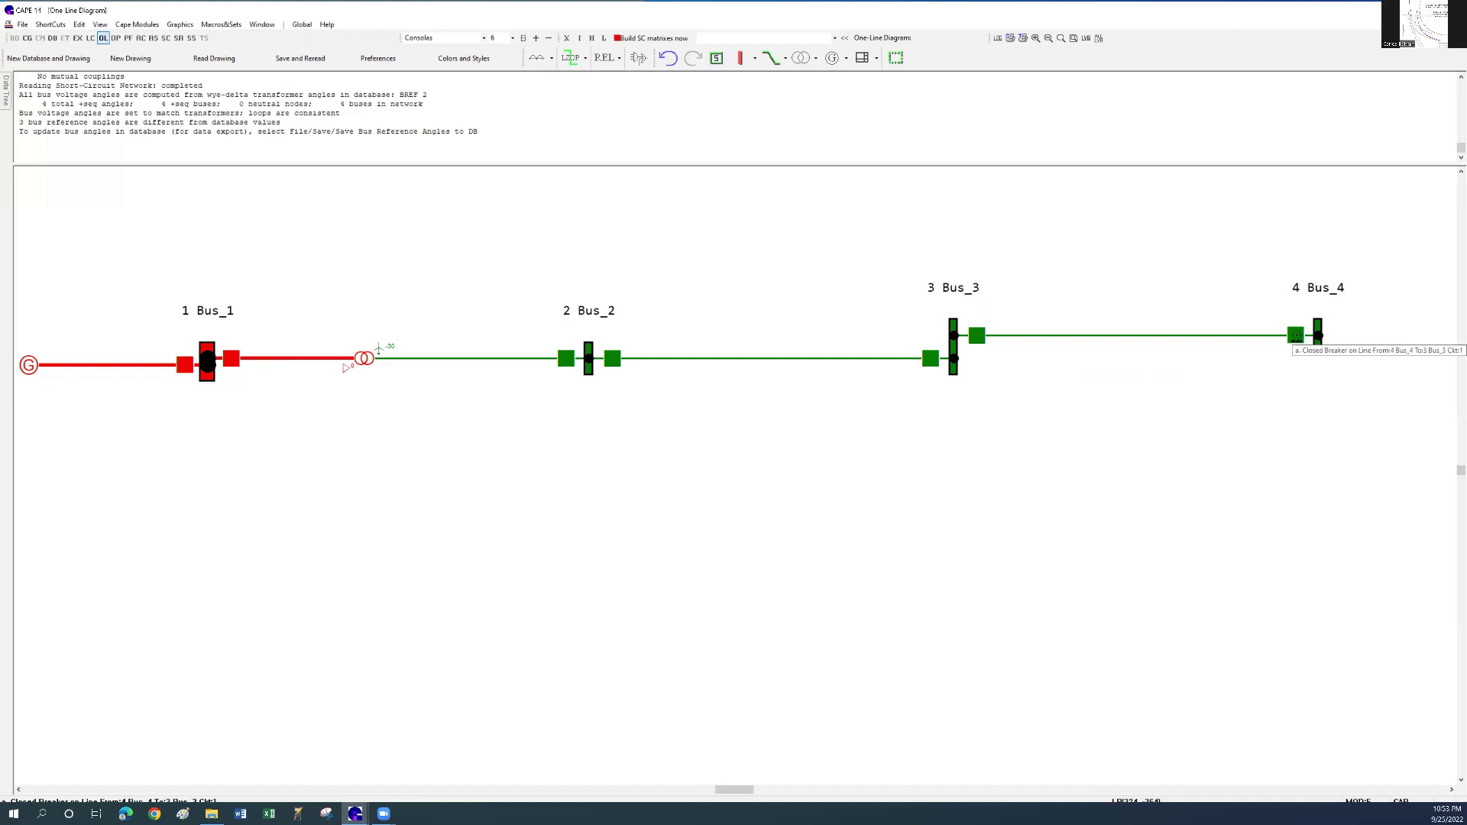
# Hide the logical breakers in GF at the Bus_4 end of the Bus_3–Bus_4 line and the Bus_3 end of the Bus_2–Bus_3 line.
pyautogui.rightClick(1297, 334)
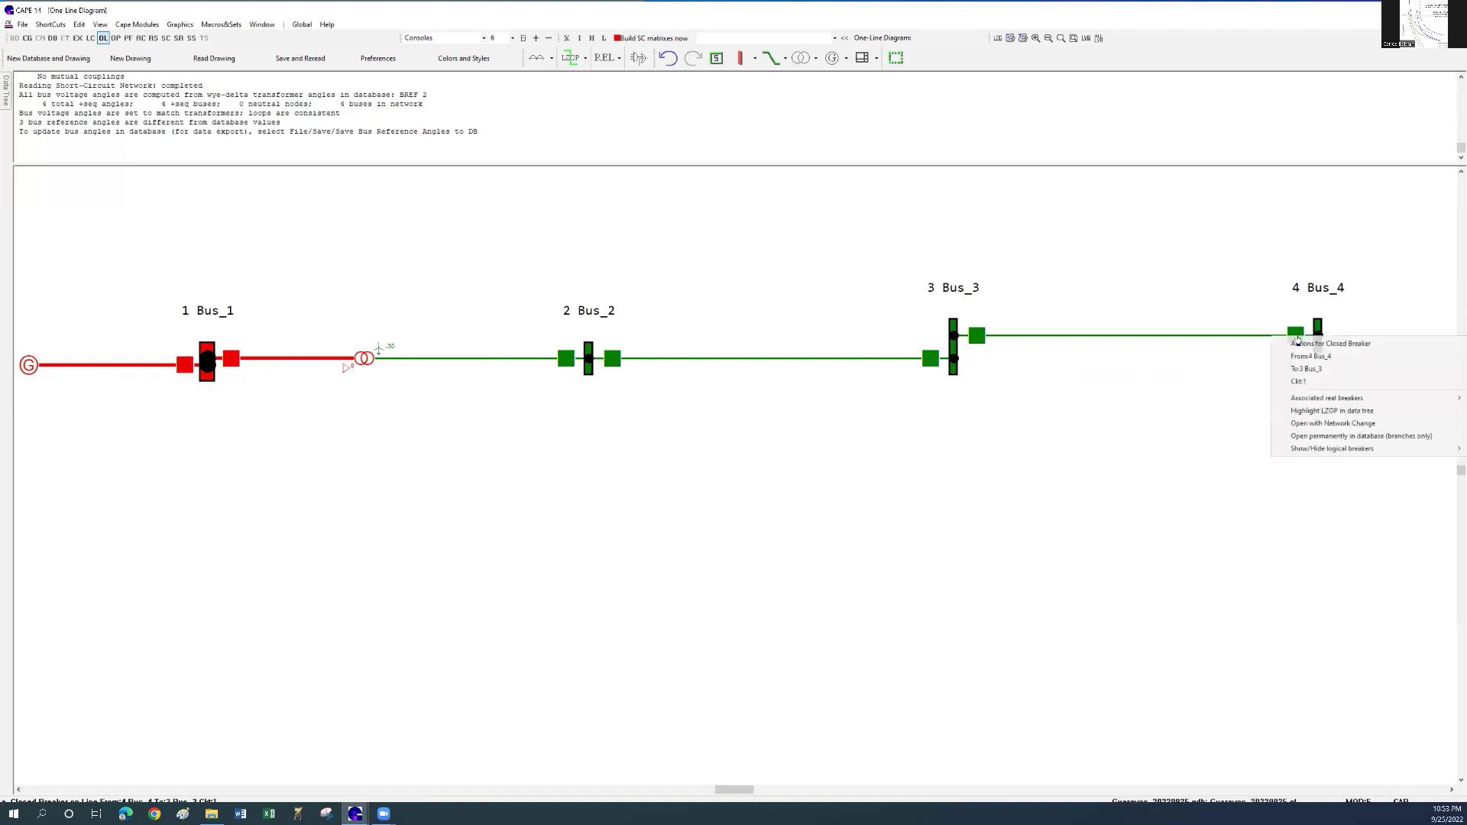
pyautogui.click(1254, 289)
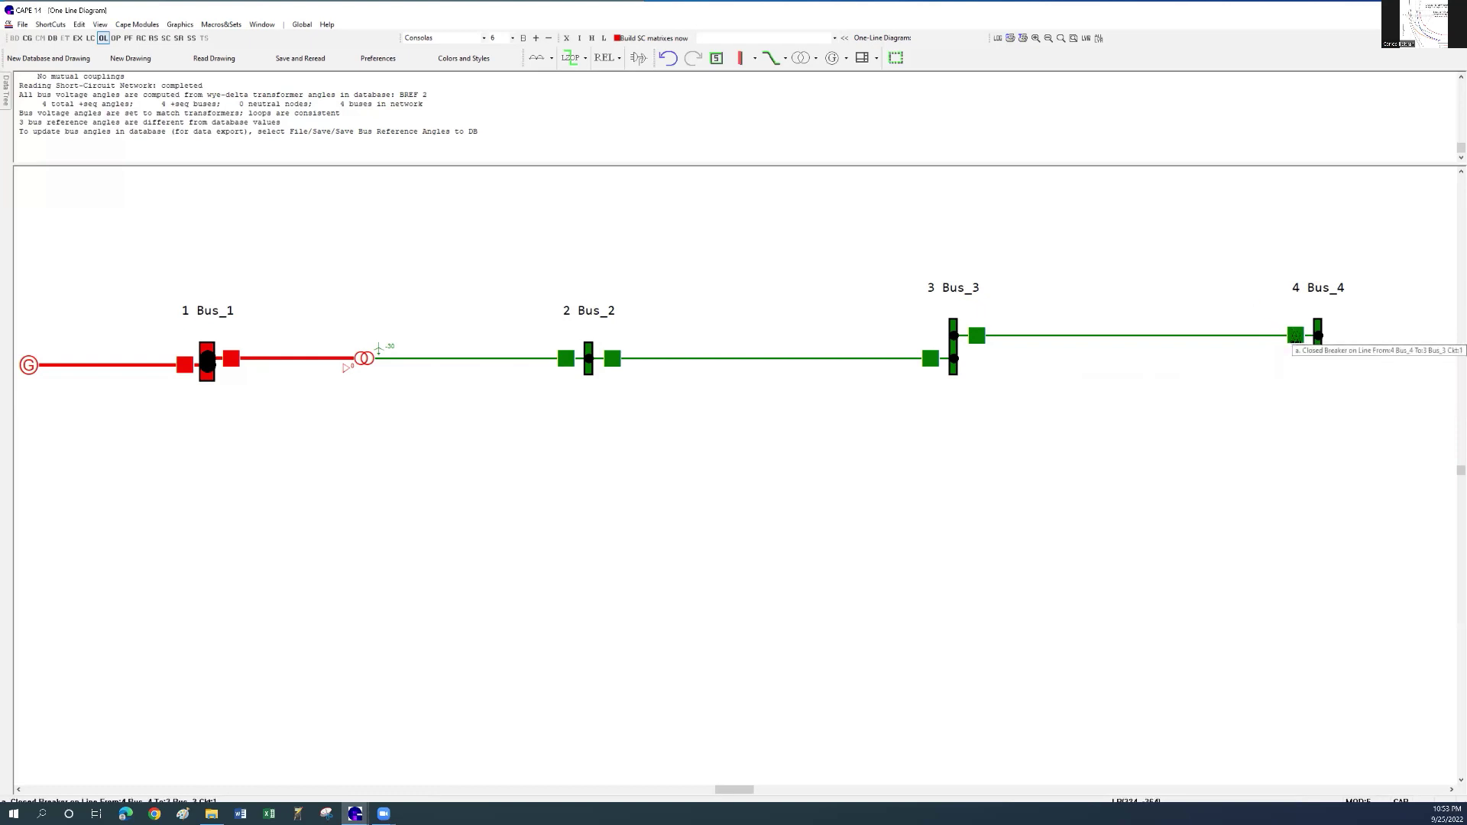
pyautogui.rightClick(1295, 337)
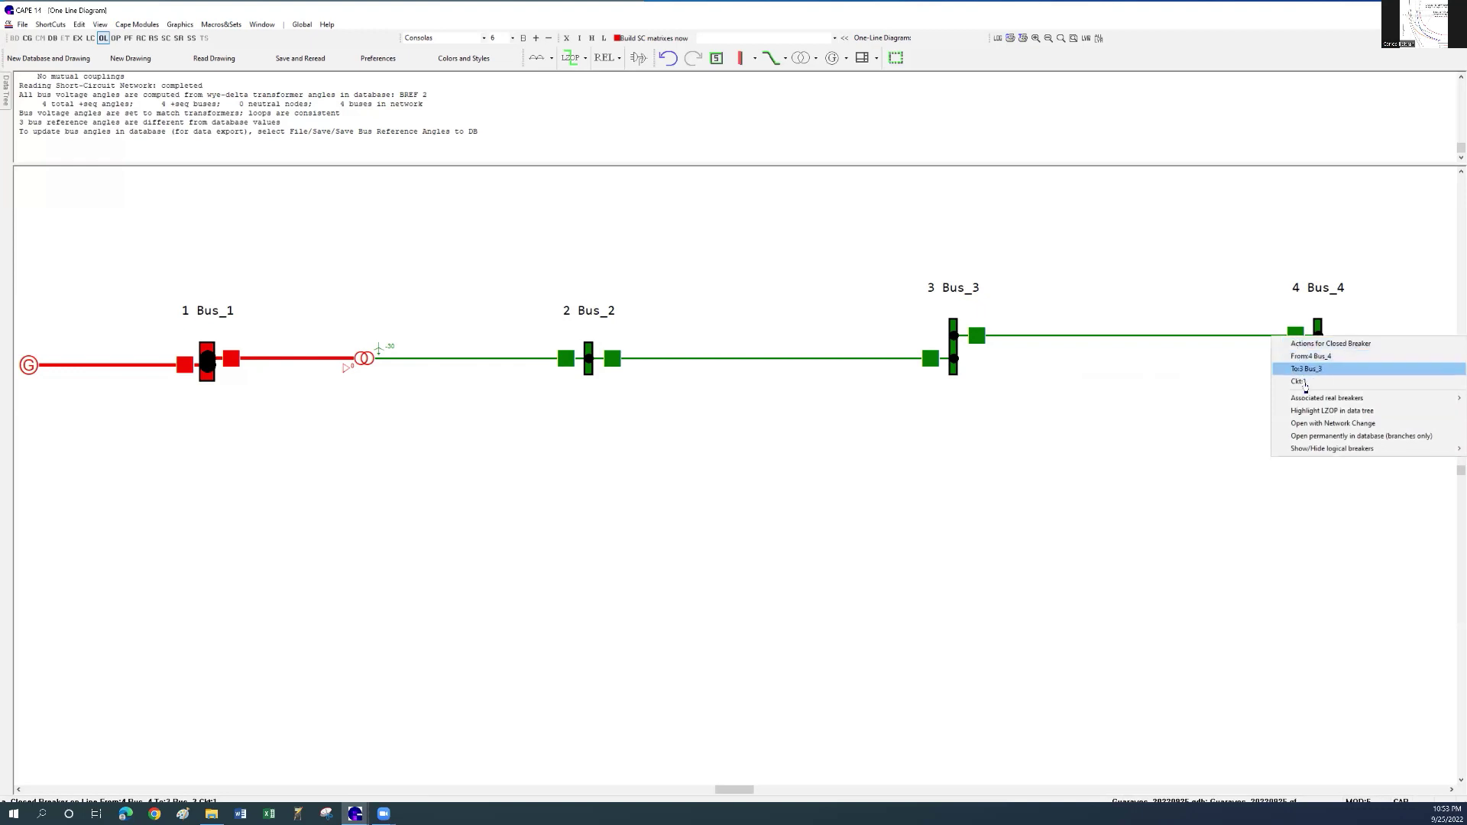
pyautogui.moveTo(1314, 451)
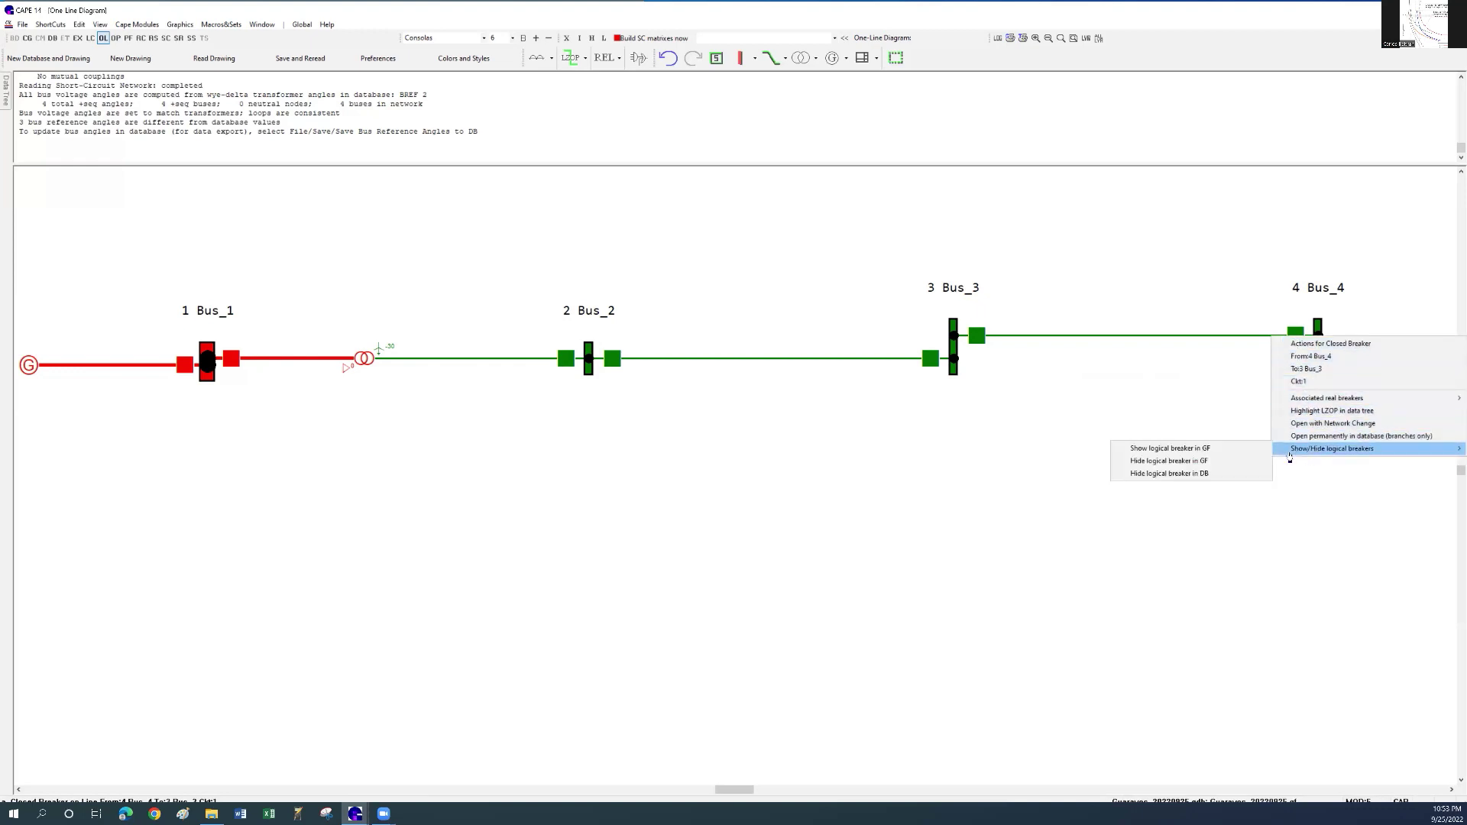
pyautogui.click(1246, 461)
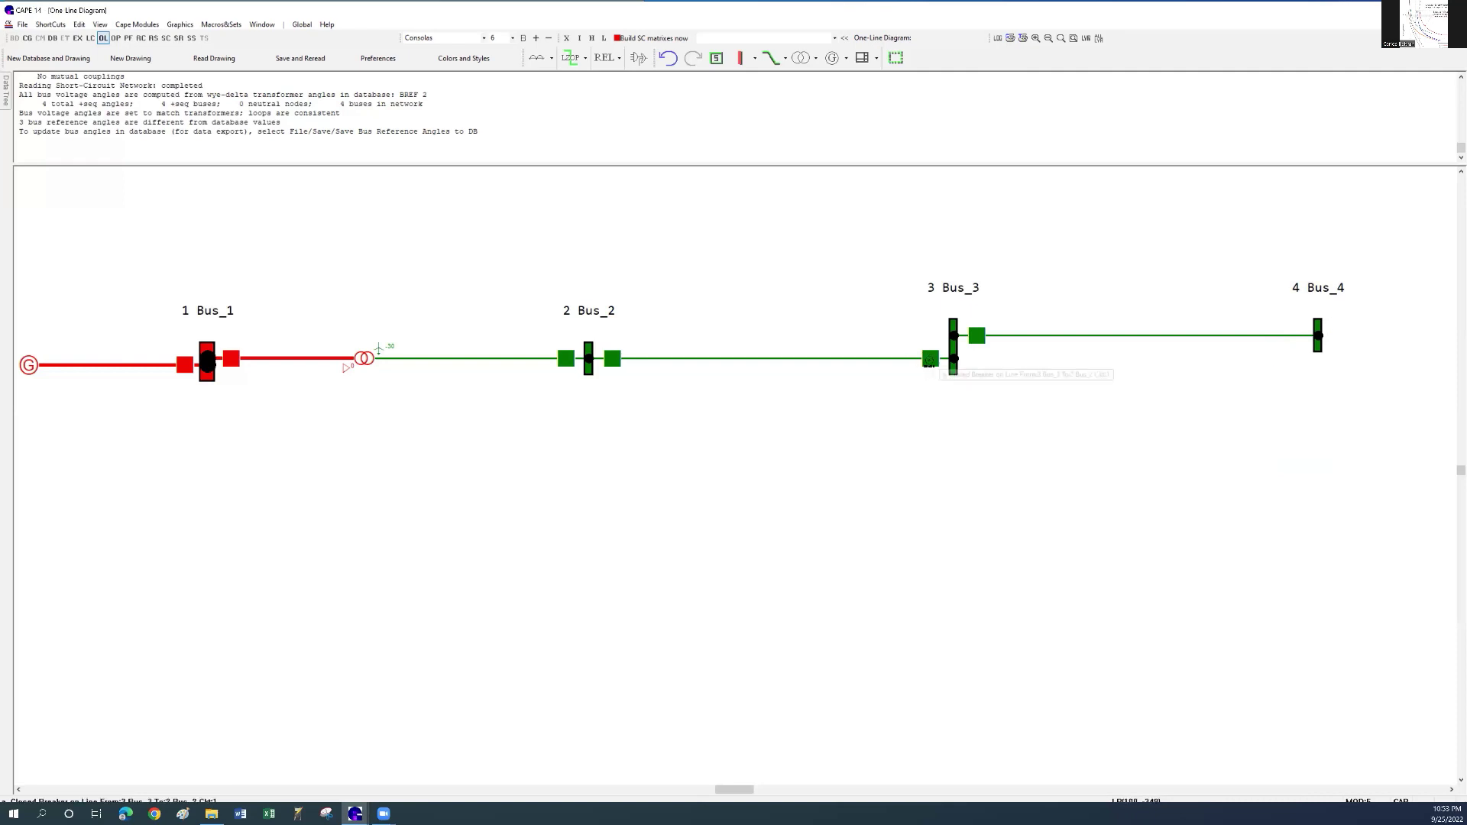
pyautogui.rightClick(931, 362)
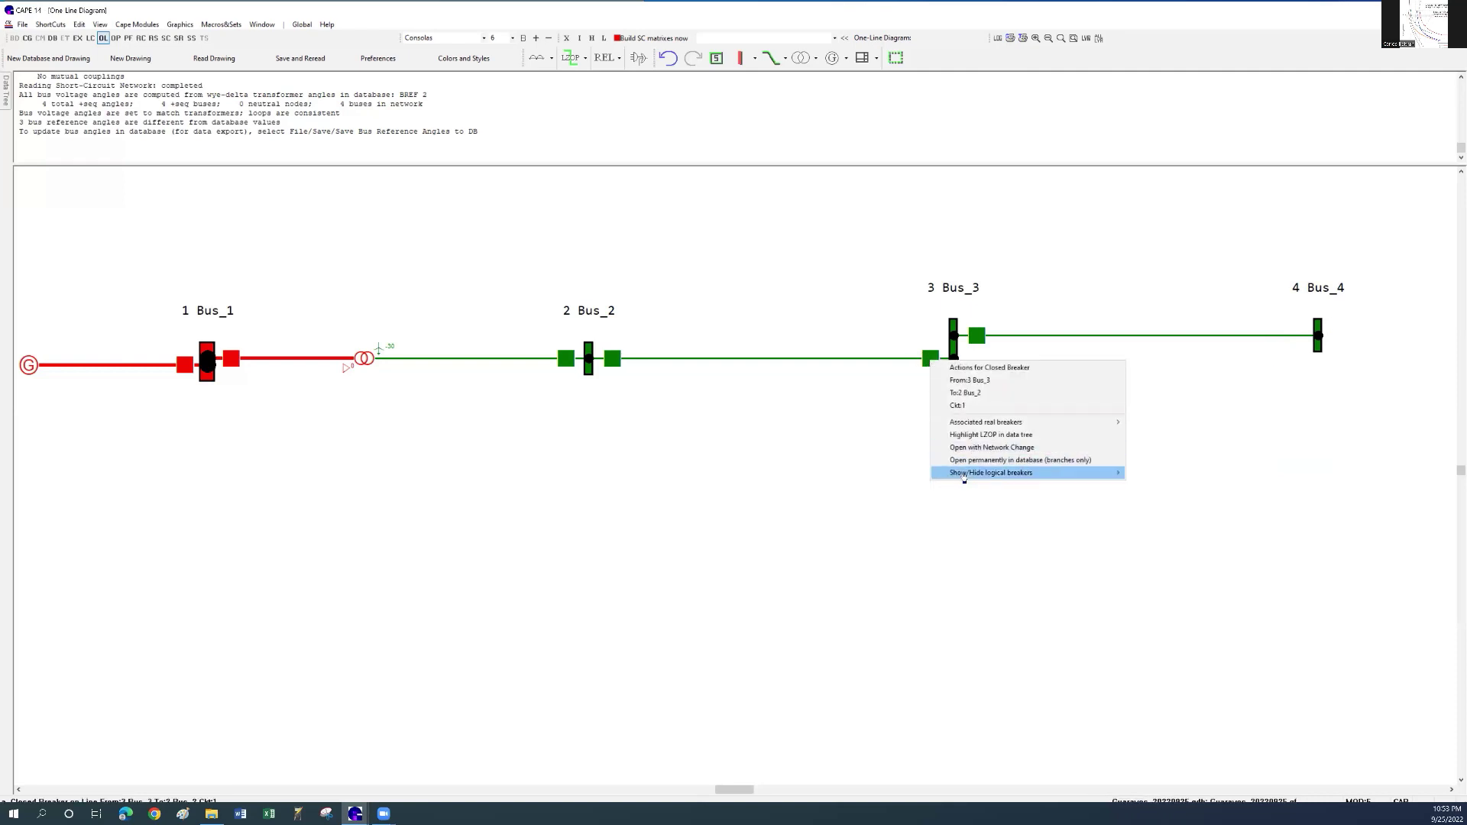
pyautogui.moveTo(1022, 474)
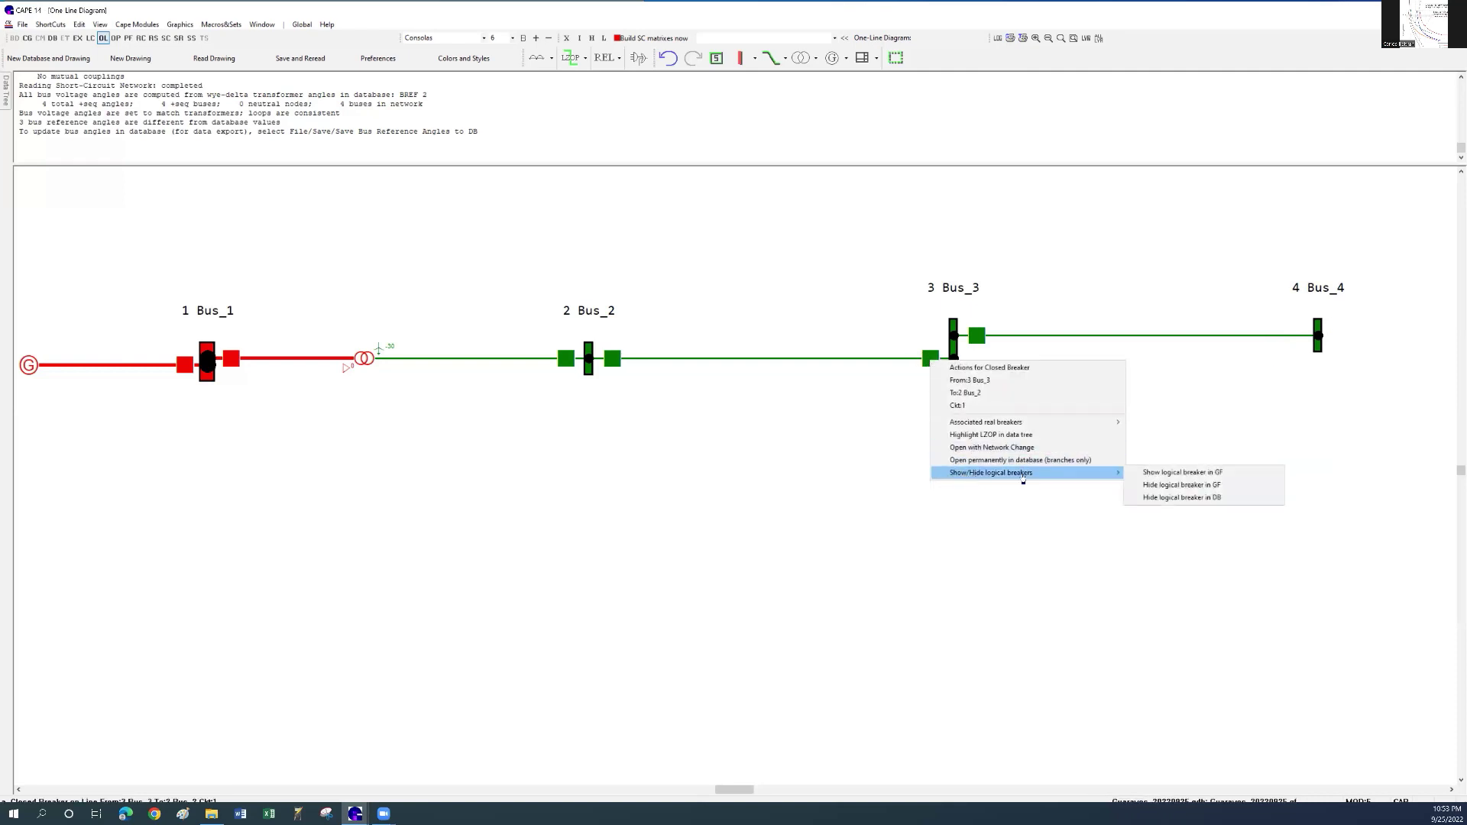
pyautogui.click(1210, 489)
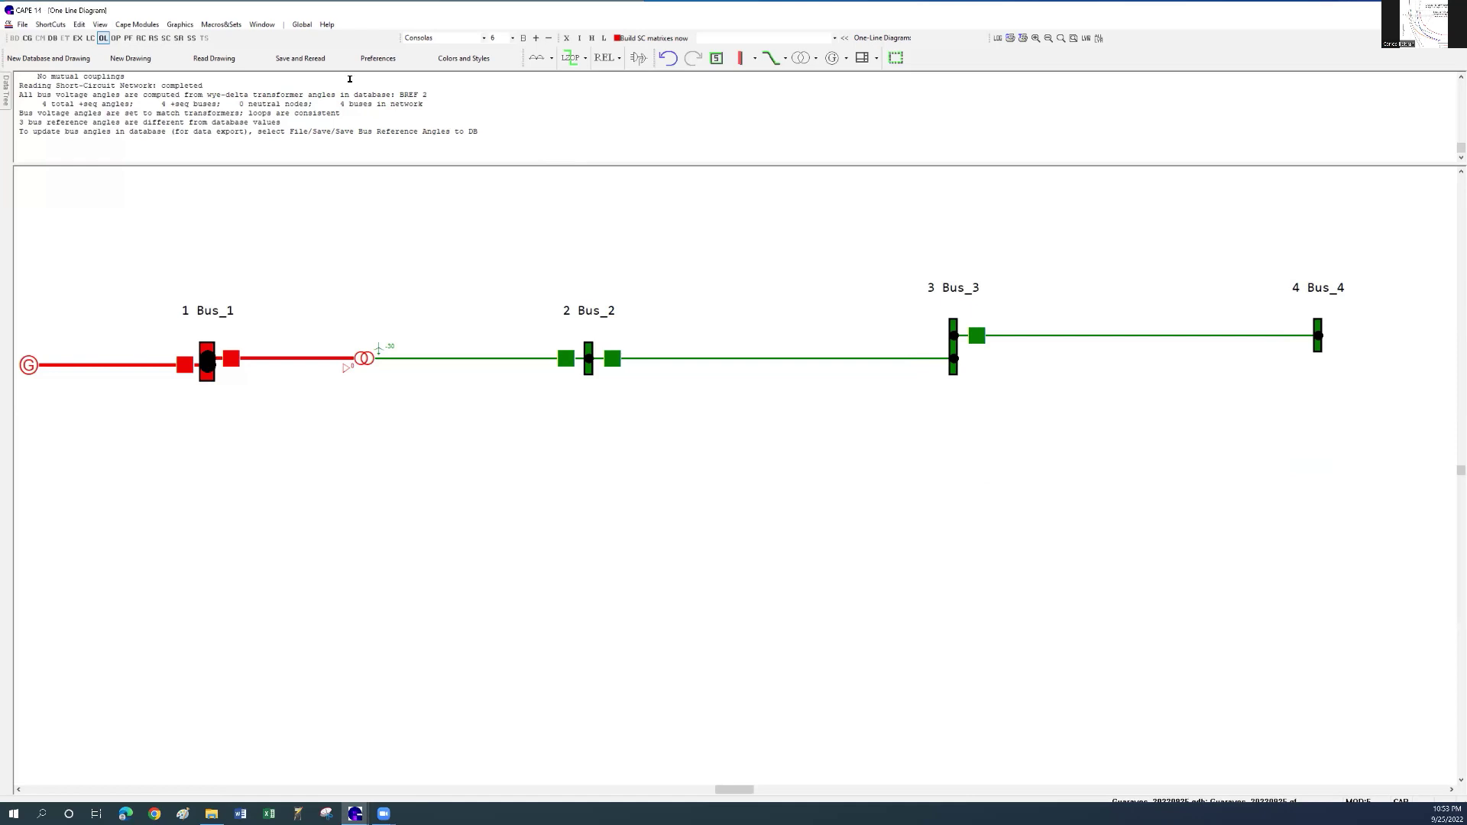
# Save and reread the one-line drawing.
pyautogui.click(298, 59)
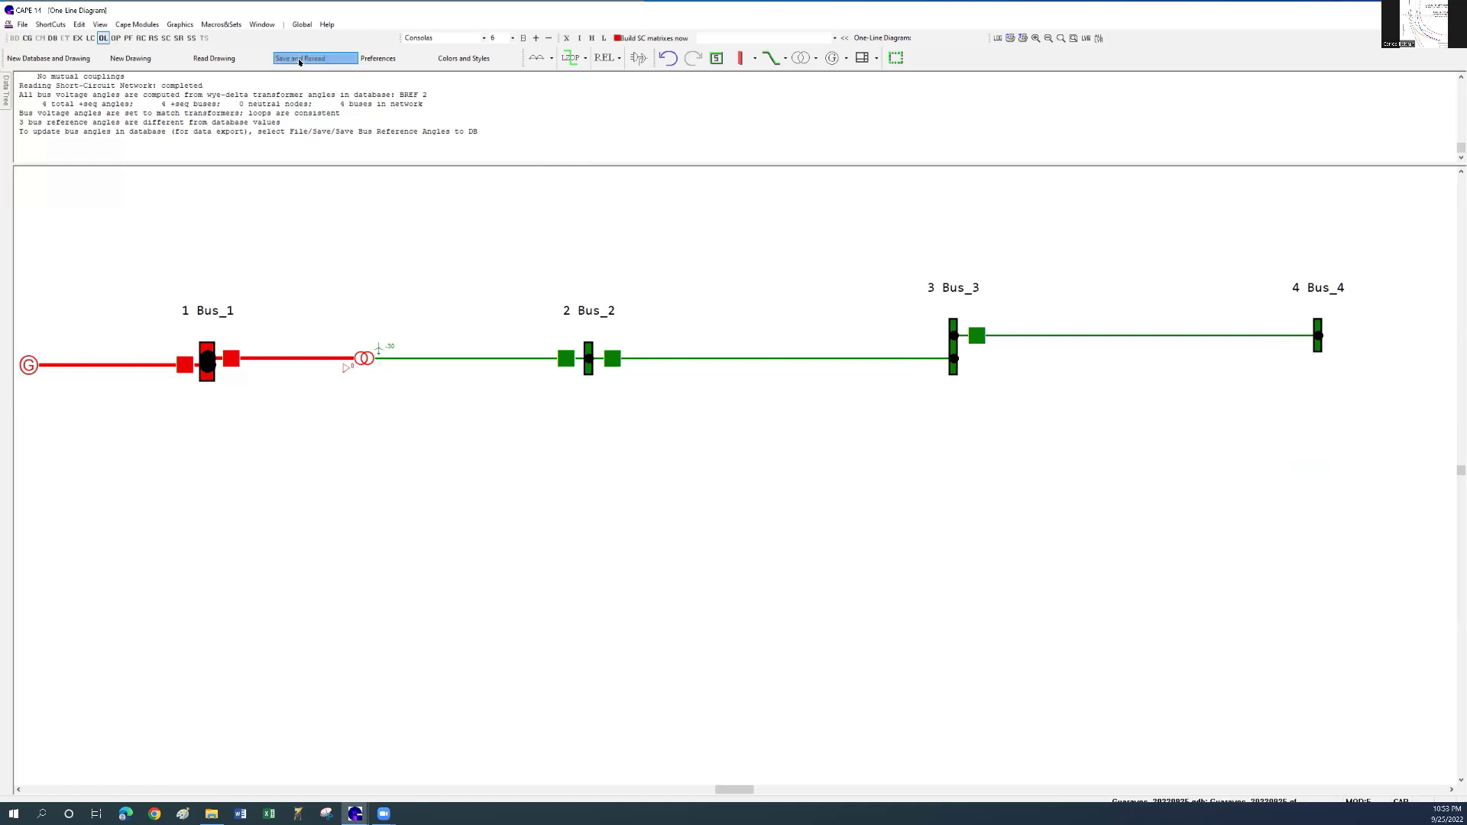